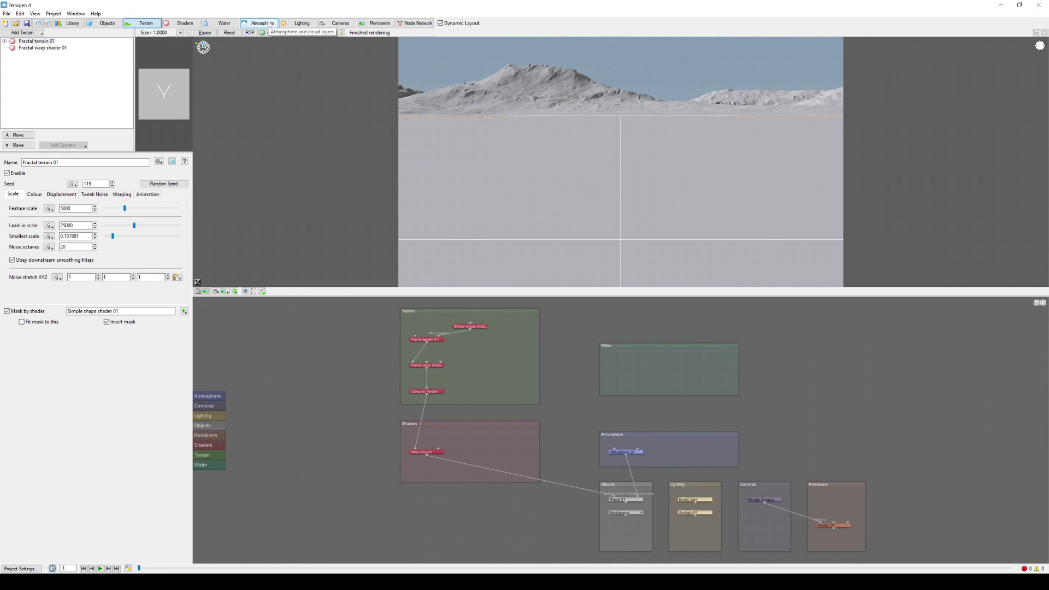
- Add a Low-level Cumulus preset as Cumulus layer 01 to the scene's atmosphere
{"action": "left_click", "coordinate": [261, 23]}
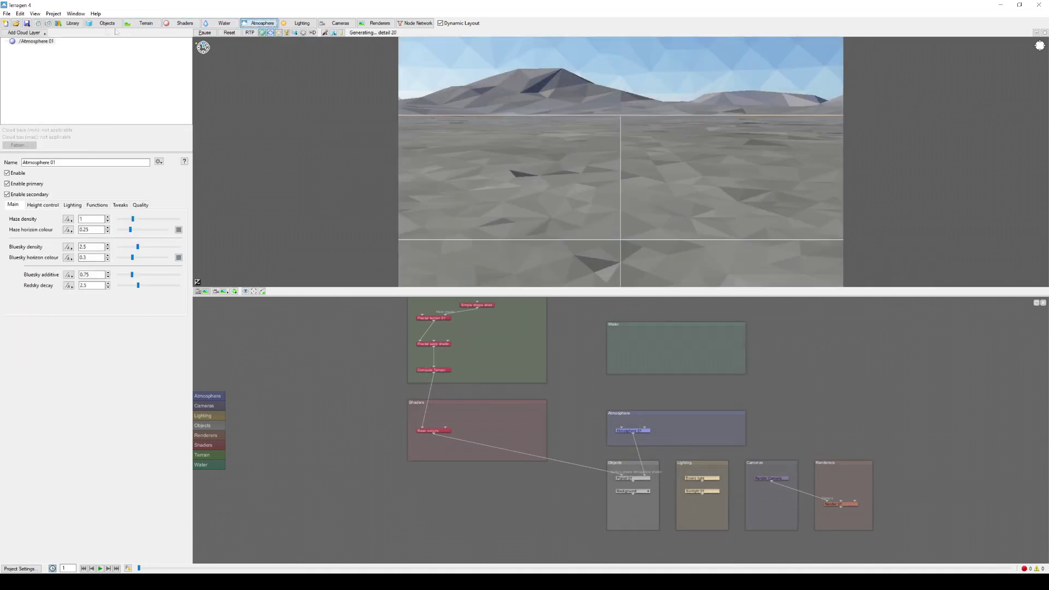
{"action": "left_click", "coordinate": [38, 33]}
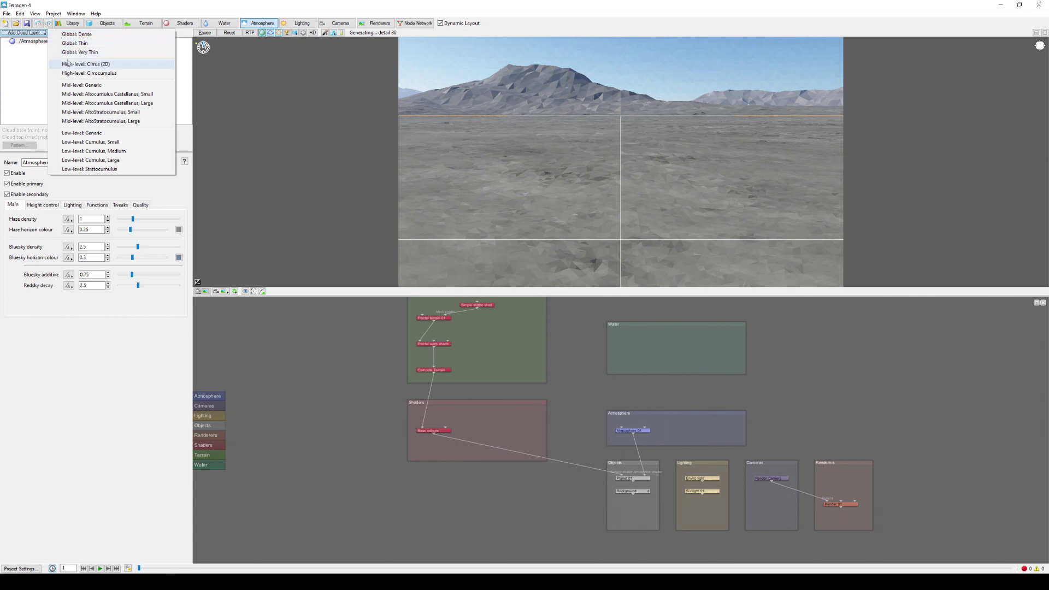
{"action": "left_click", "coordinate": [82, 133]}
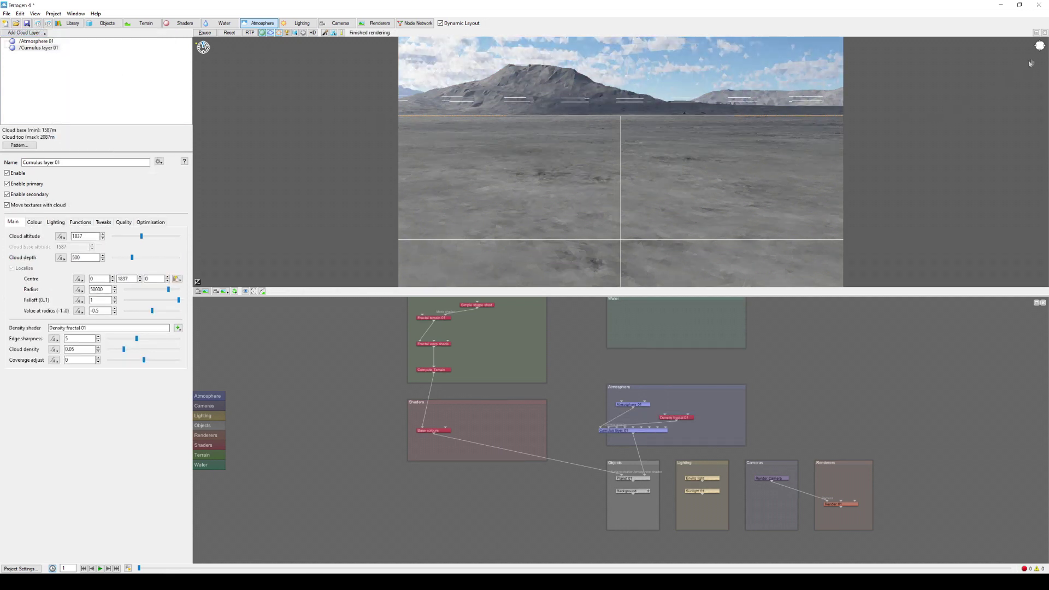
{"action": "mouse_move", "coordinate": [1039, 50]}
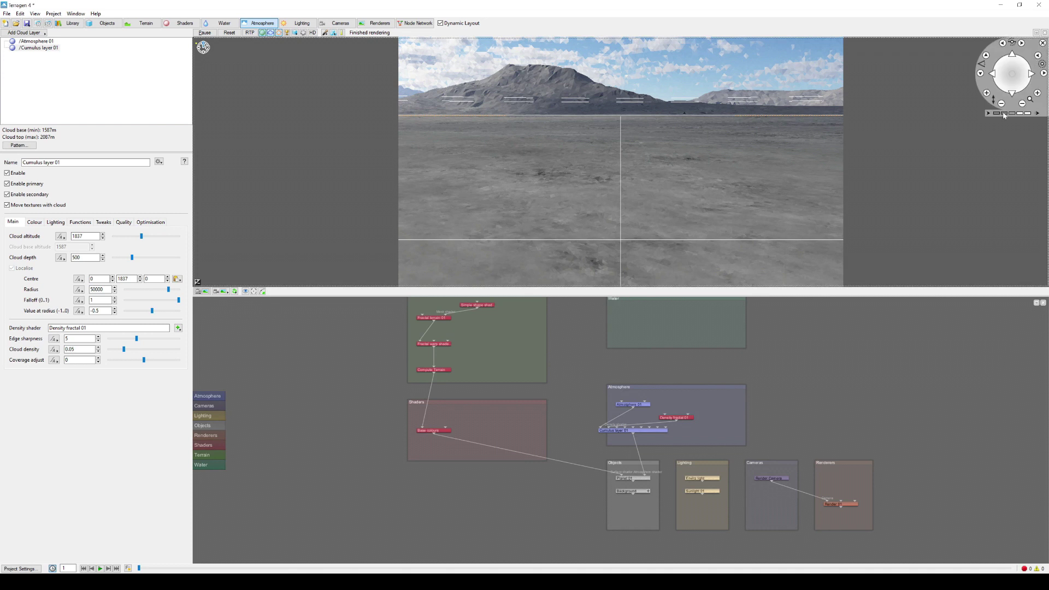
- Tilt the view up into the clouds, copy it to the render camera, and enable ray-traced preview (RTP)
{"action": "left_click", "coordinate": [986, 56]}
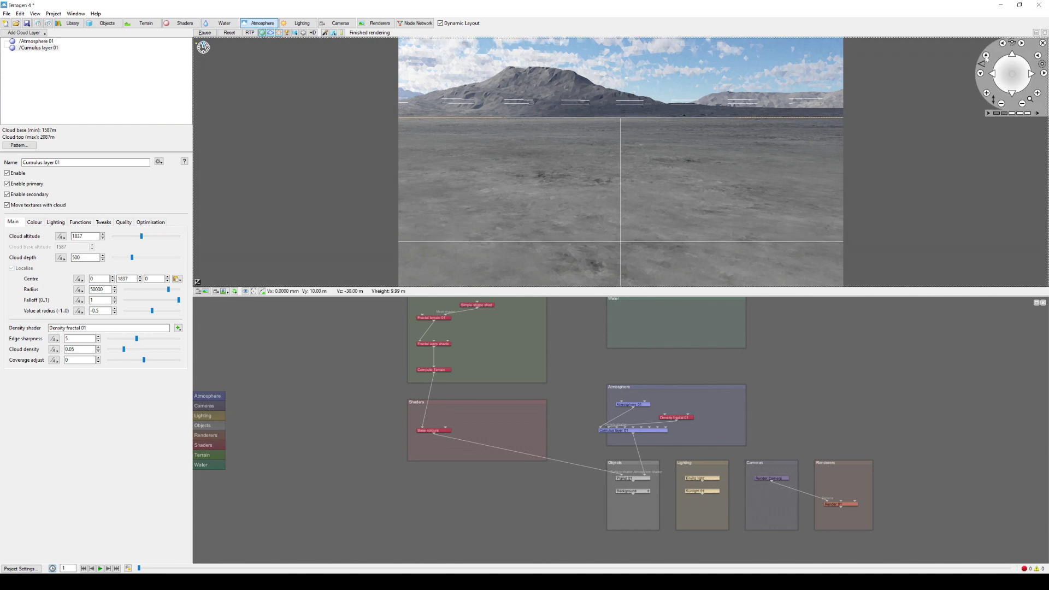
{"action": "left_click", "coordinate": [987, 56]}
{"action": "left_click_drag", "start_coordinate": [986, 55], "coordinate": [986, 56]}
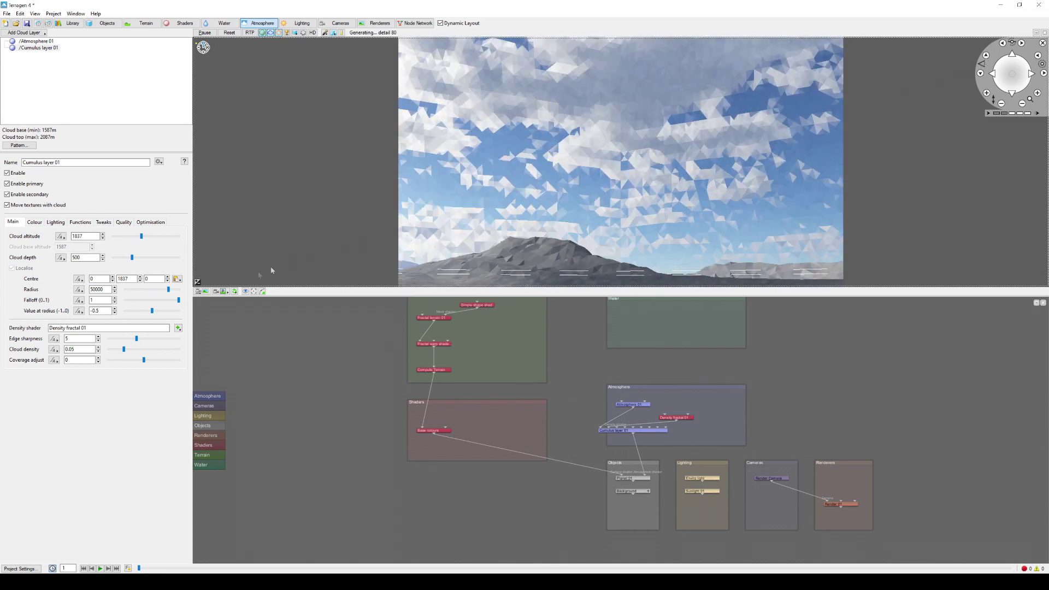
{"action": "left_click", "coordinate": [205, 293]}
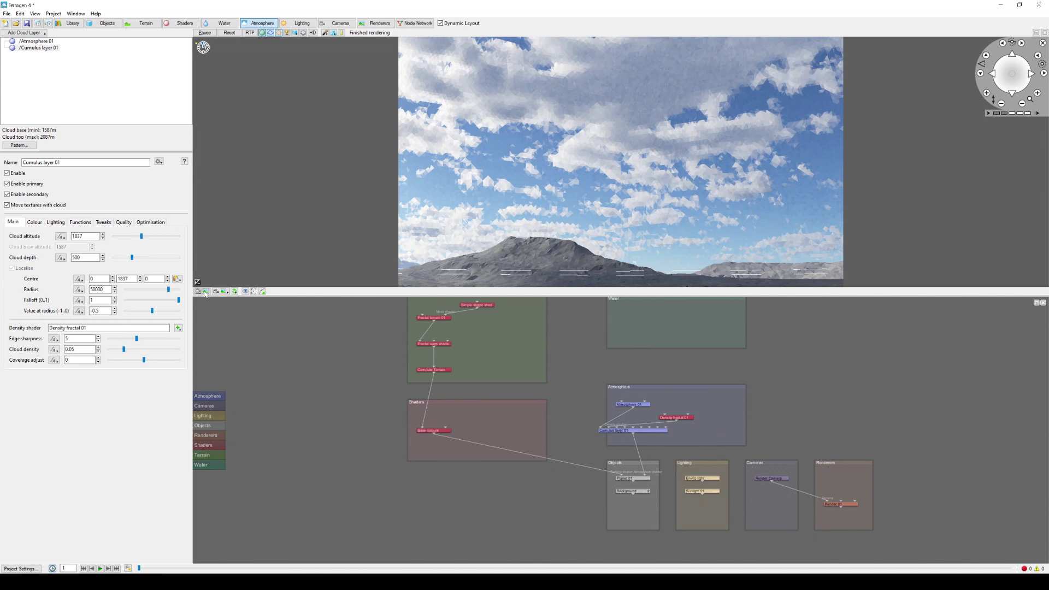
{"action": "left_click", "coordinate": [249, 33]}
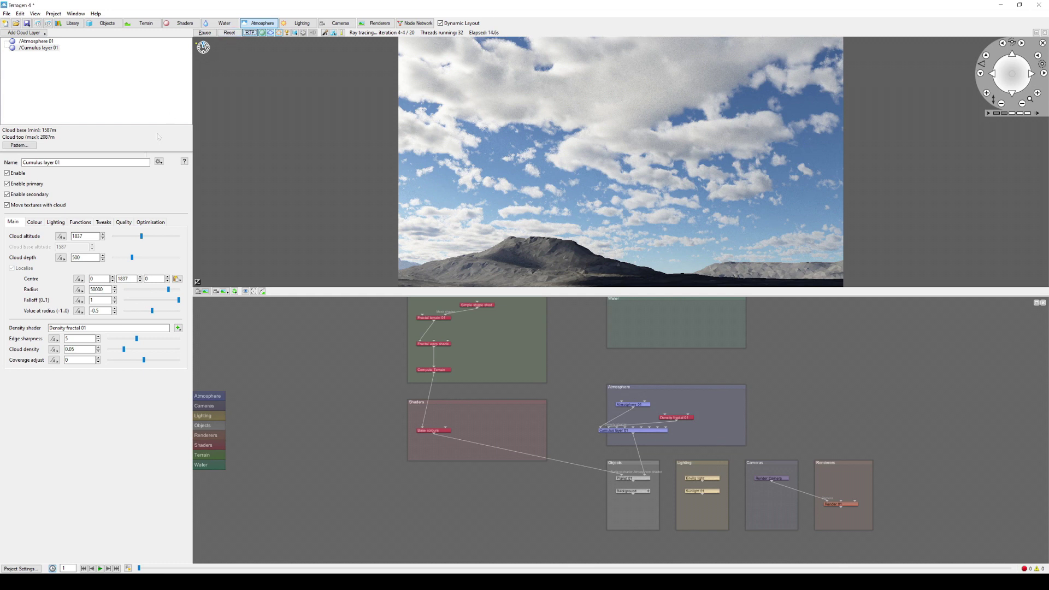
- Set the cumulus layer's cloud depth to 3000
{"action": "double_click", "coordinate": [82, 258]}
{"action": "type", "text": "3000"}
{"action": "key", "text": "Return"}
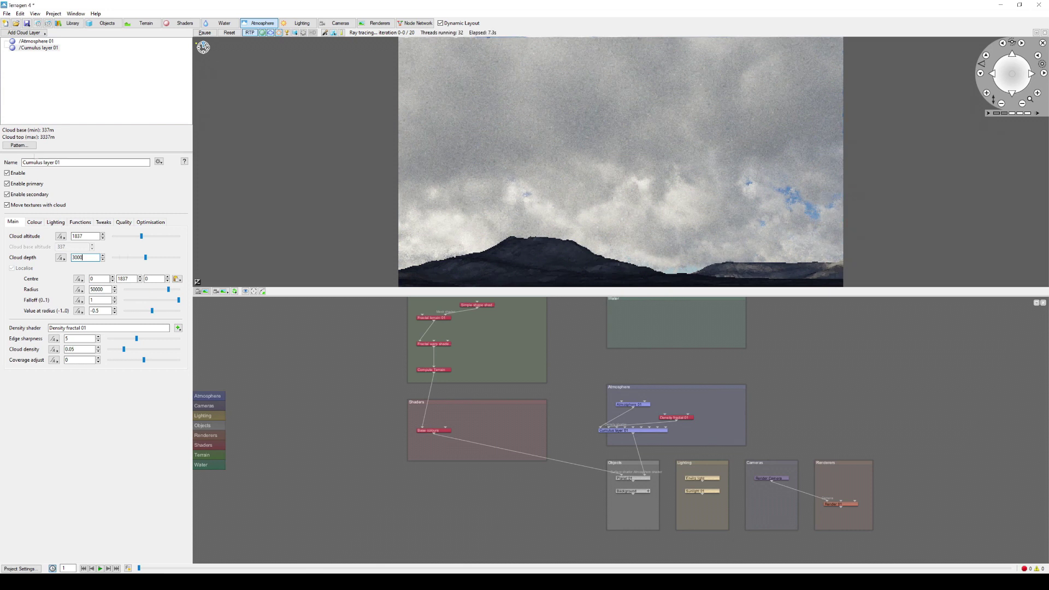
- Give the density fractal a Coverage adjust of -0.5 and a Feature scale of 2000
{"action": "left_click", "coordinate": [19, 144]}
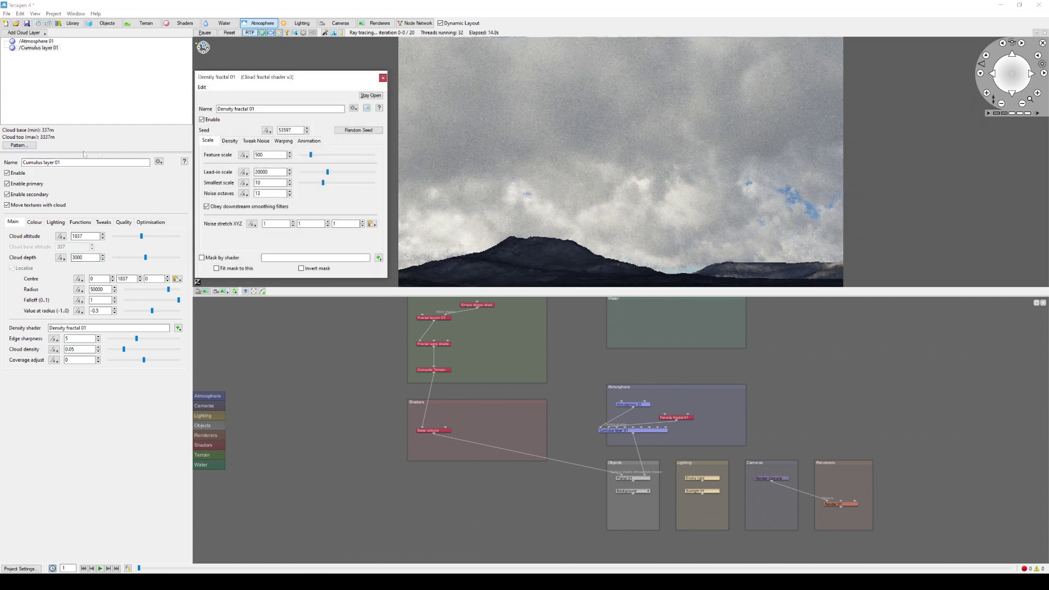
{"action": "left_click", "coordinate": [229, 141]}
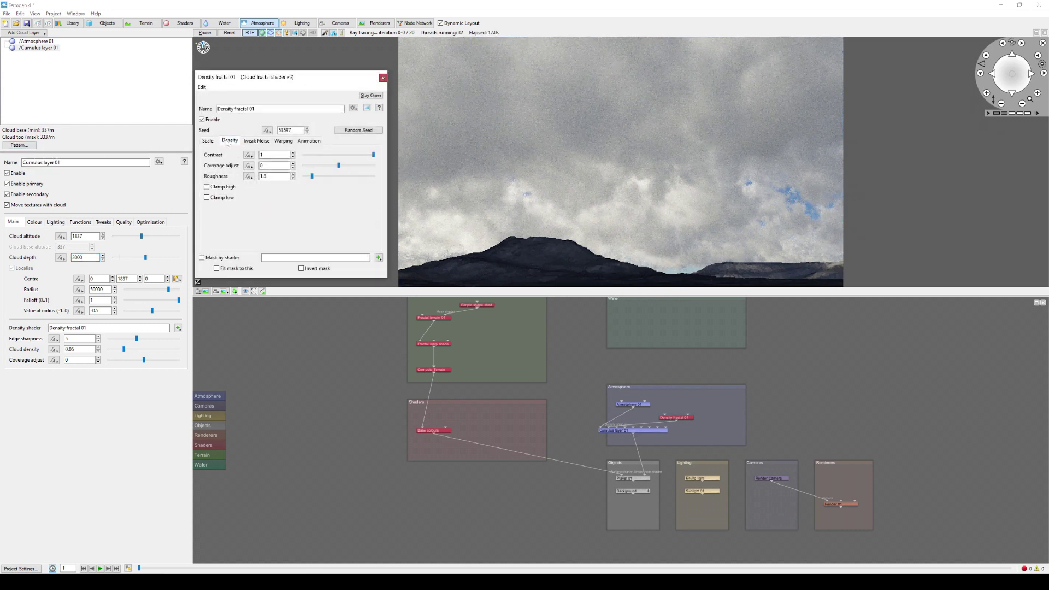
{"action": "double_click", "coordinate": [268, 165]}
{"action": "type", "text": "-"}
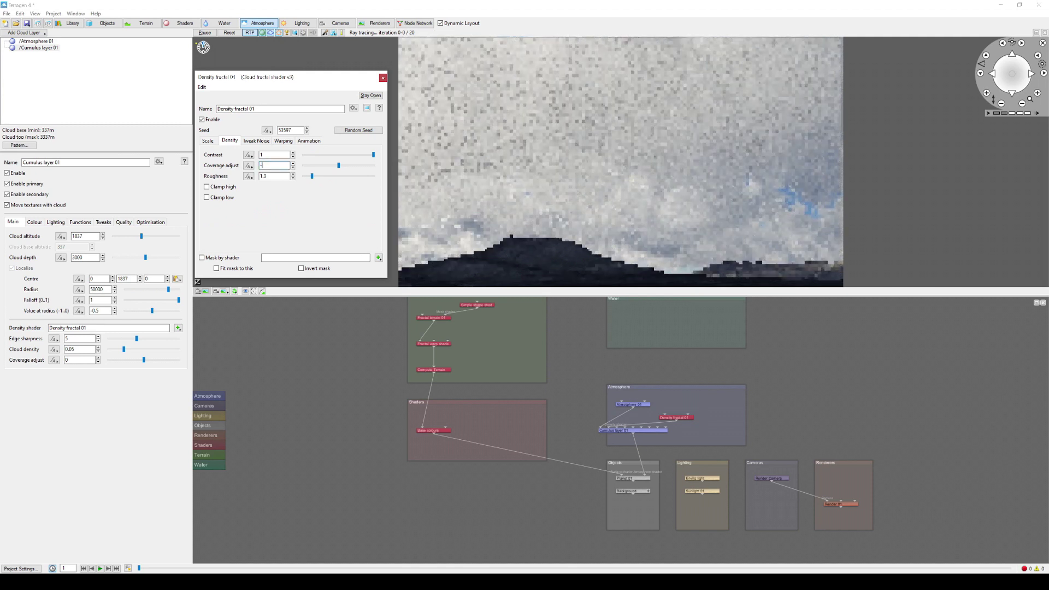
{"action": "type", "text": ".5"}
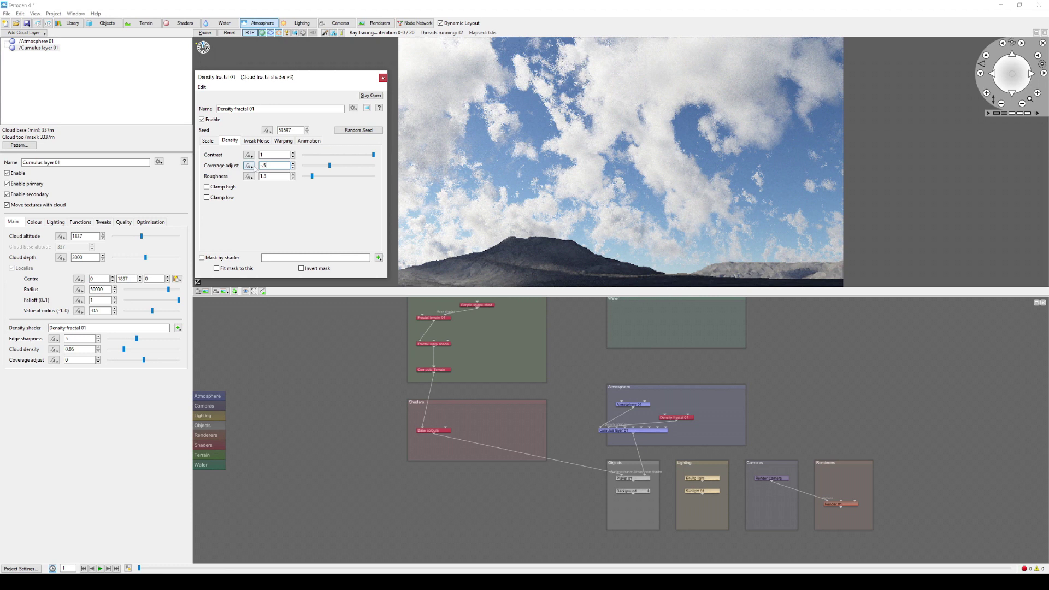
{"action": "left_click", "coordinate": [208, 140]}
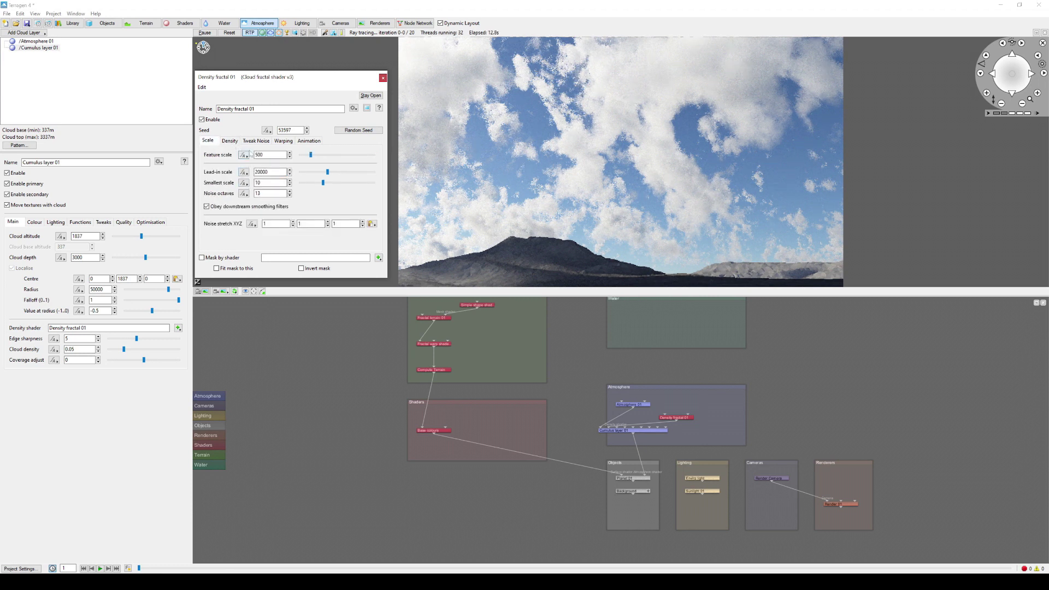
{"action": "double_click", "coordinate": [263, 155]}
{"action": "type", "text": "2000"}
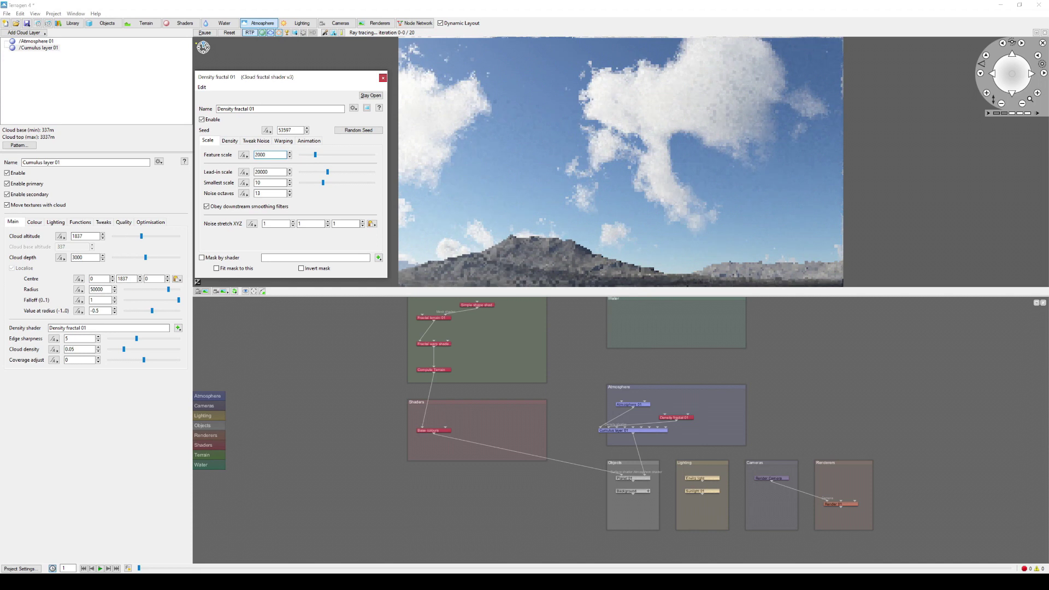
- Set Millions of voxels to 100 in the cumulus layer's Optimisation settings
{"action": "left_click", "coordinate": [383, 77]}
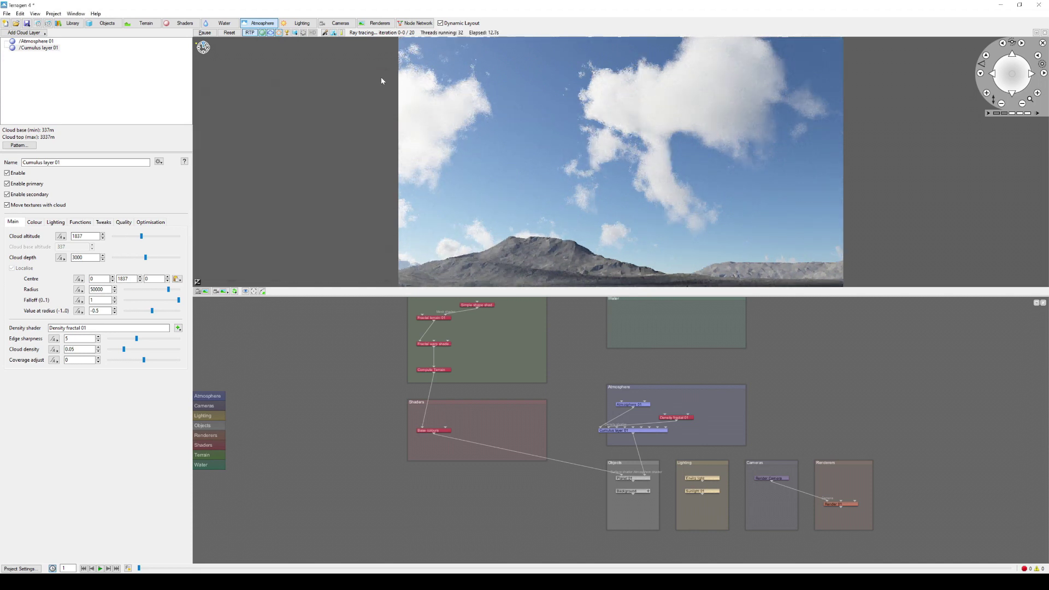
{"action": "left_click", "coordinate": [158, 222]}
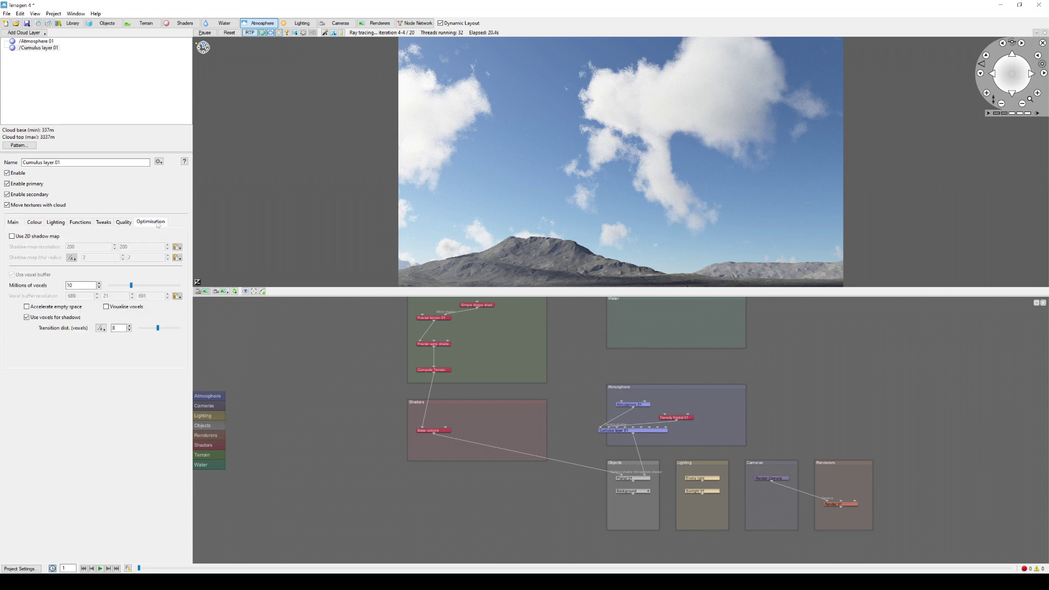
{"action": "left_click", "coordinate": [77, 285]}
{"action": "type", "text": "0"}
{"action": "key", "text": "Return"}
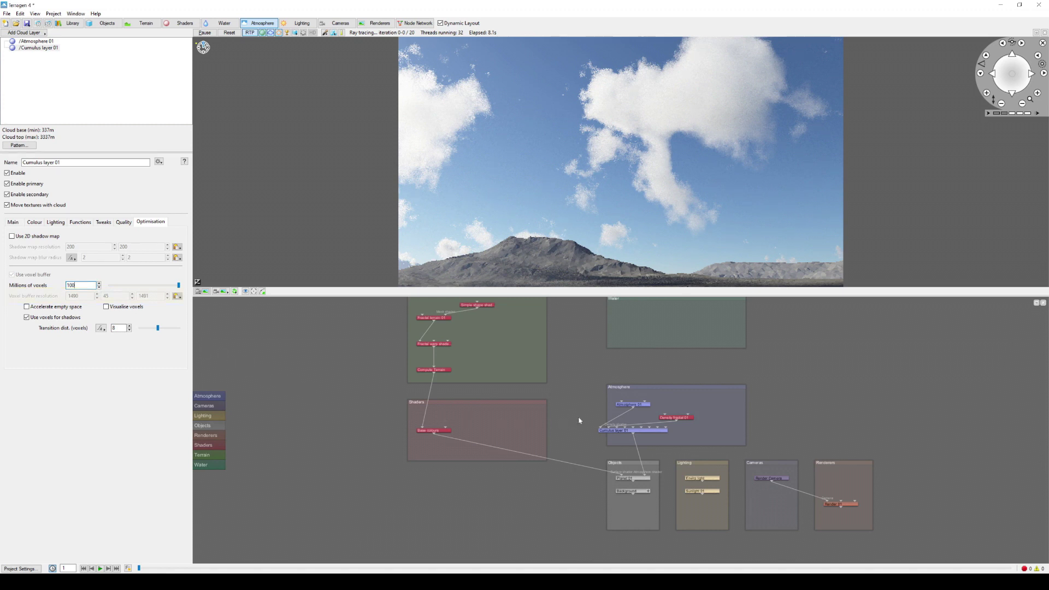
- Export Cumulus layer 01 as a VDB file, appending '_100M_vox' to the file name
{"action": "scroll", "coordinate": [578, 417], "scroll_direction": "up", "scroll_amount": 5}
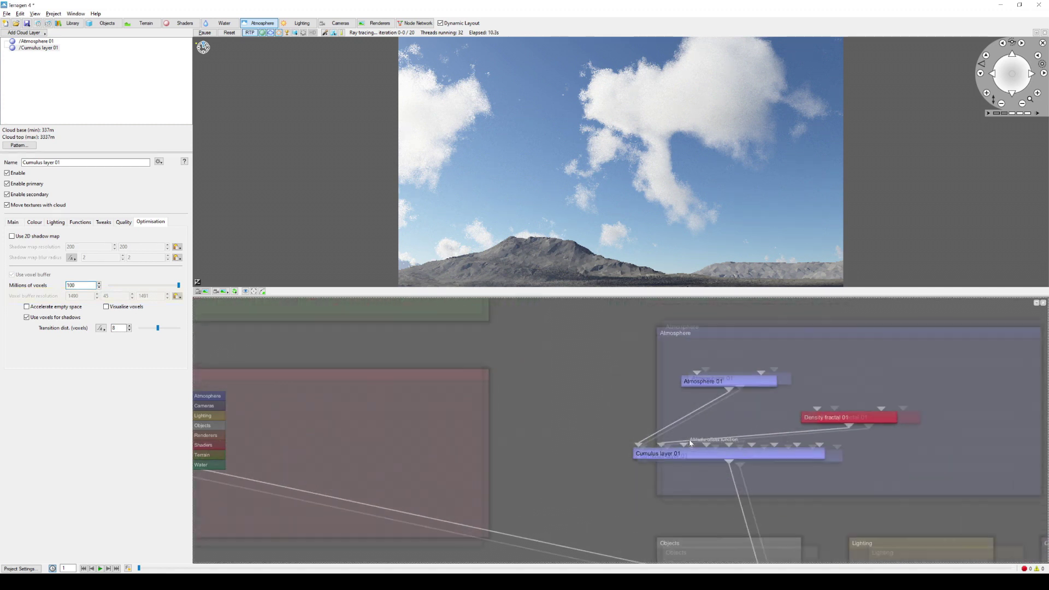
{"action": "right_click", "coordinate": [701, 456]}
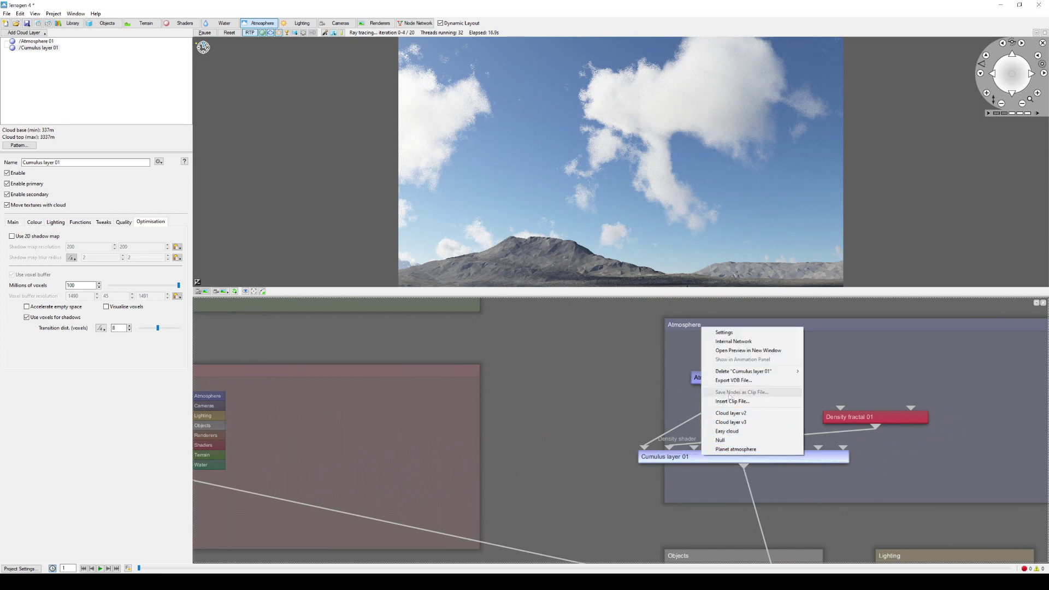
{"action": "left_click", "coordinate": [733, 381]}
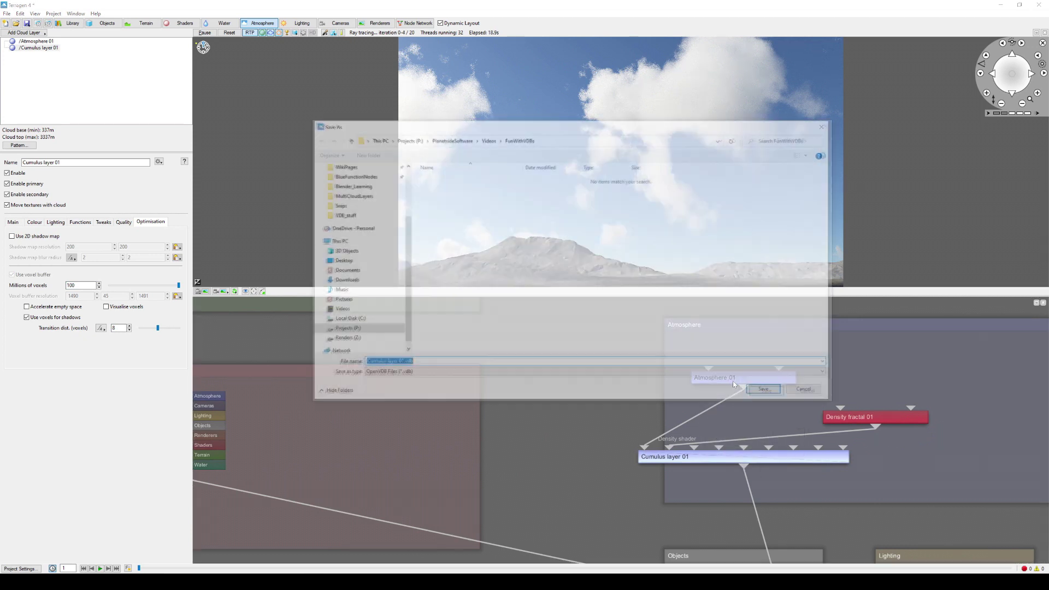
{"action": "left_click", "coordinate": [385, 363]}
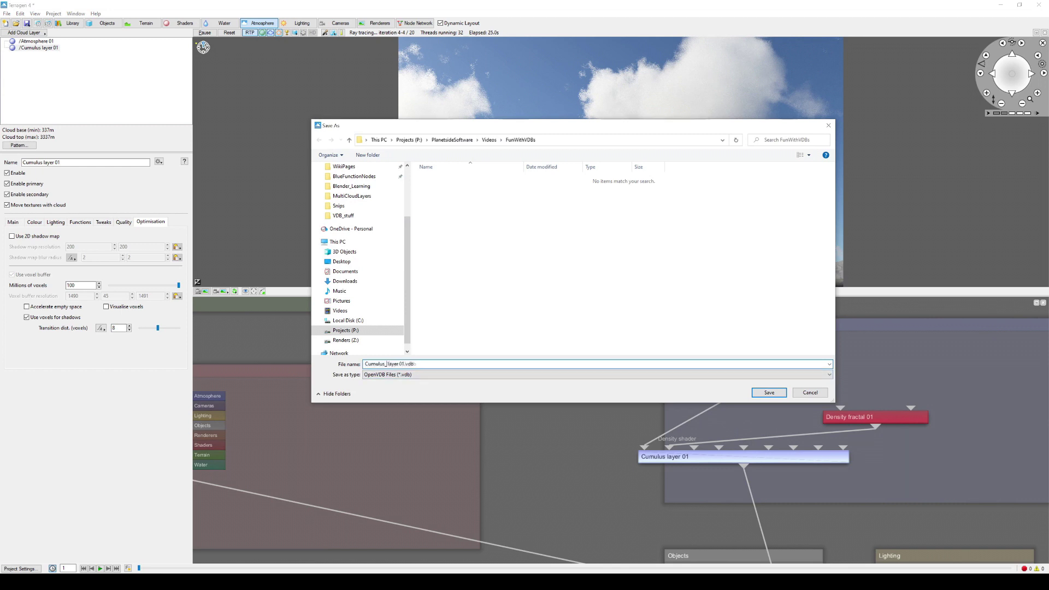
{"action": "type", "text": "_100"}
{"action": "type", "text": "M"}
{"action": "type", "text": "_vox"}
{"action": "key", "text": "Return"}
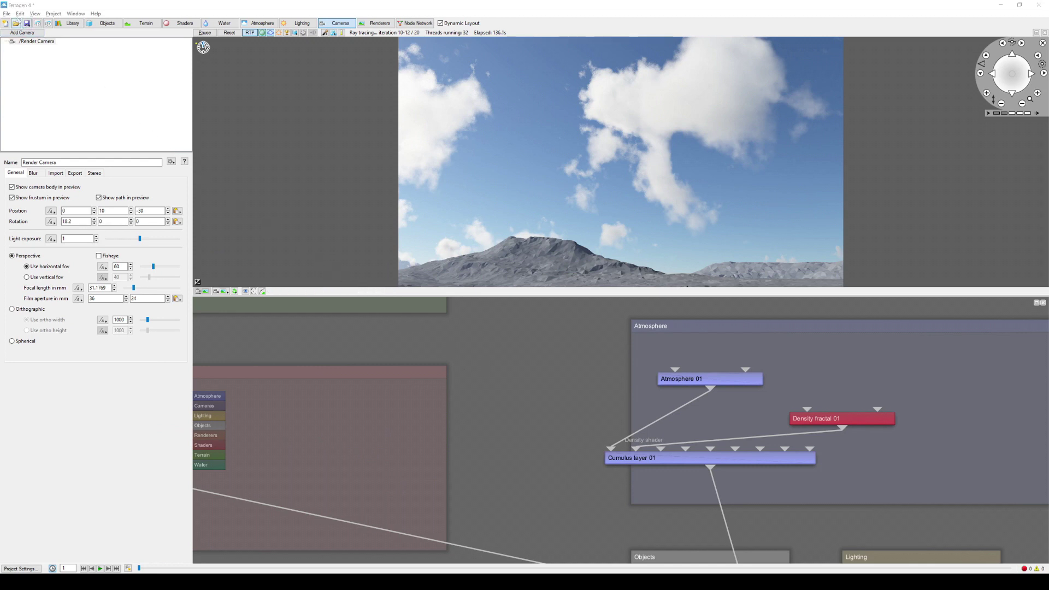
- Export the scene to FBX without nulls or animation, overwriting 00_FunWithVDBs_v002.fbx
{"action": "left_click", "coordinate": [7, 13]}
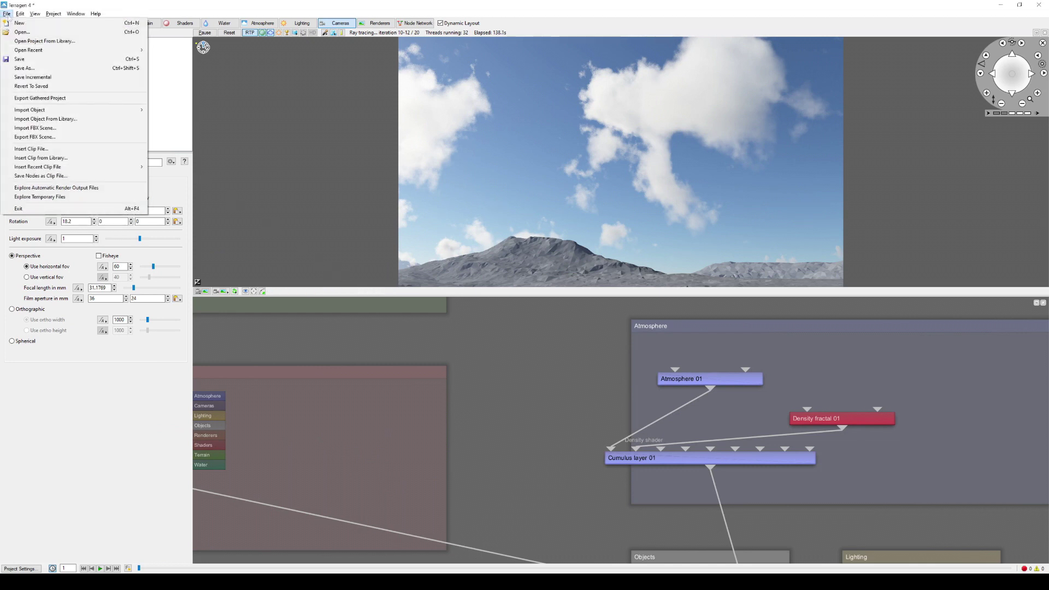
{"action": "left_click", "coordinate": [46, 138]}
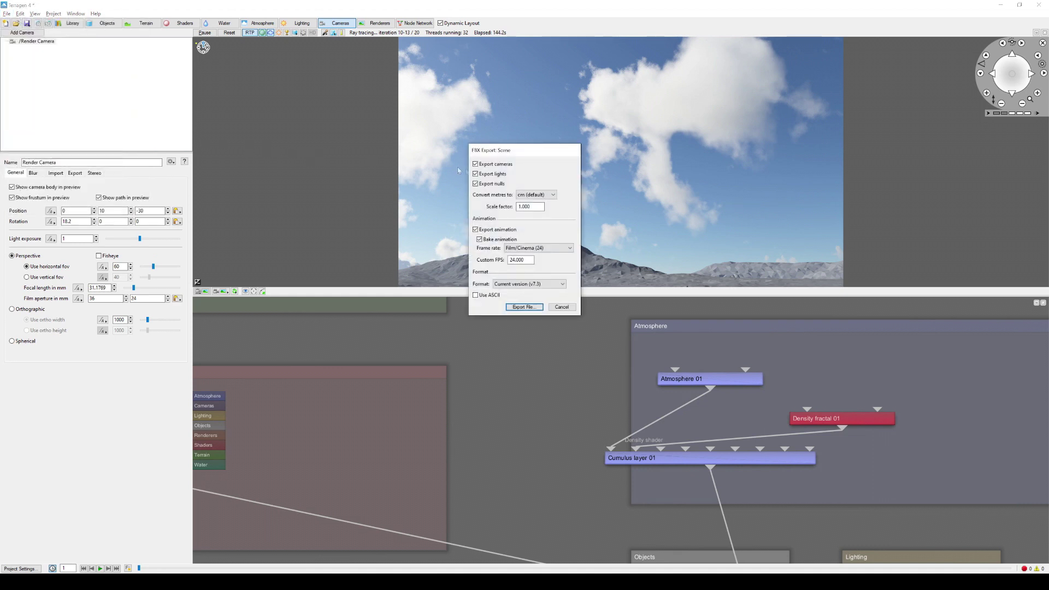
{"action": "left_click", "coordinate": [475, 184]}
{"action": "left_click", "coordinate": [475, 230]}
{"action": "left_click", "coordinate": [524, 308]}
{"action": "left_click", "coordinate": [477, 187]}
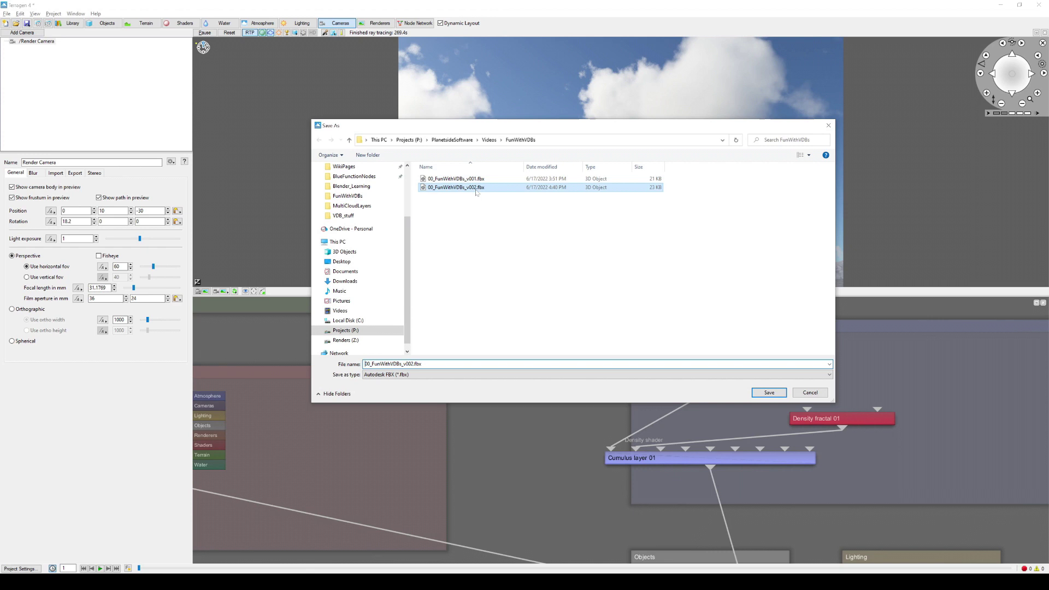
{"action": "left_click", "coordinate": [768, 392]}
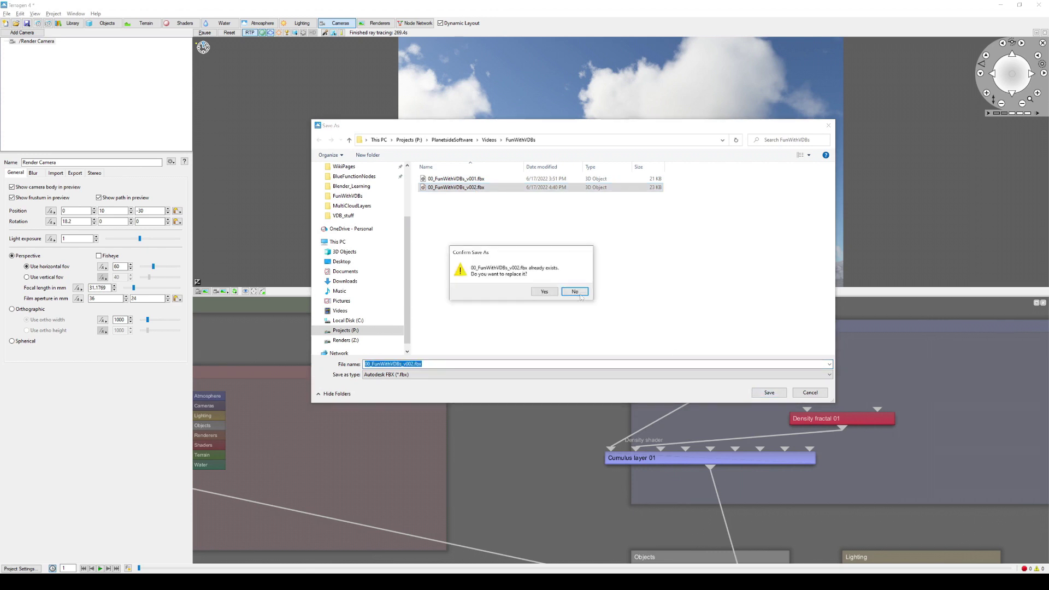
{"action": "left_click", "coordinate": [554, 294]}
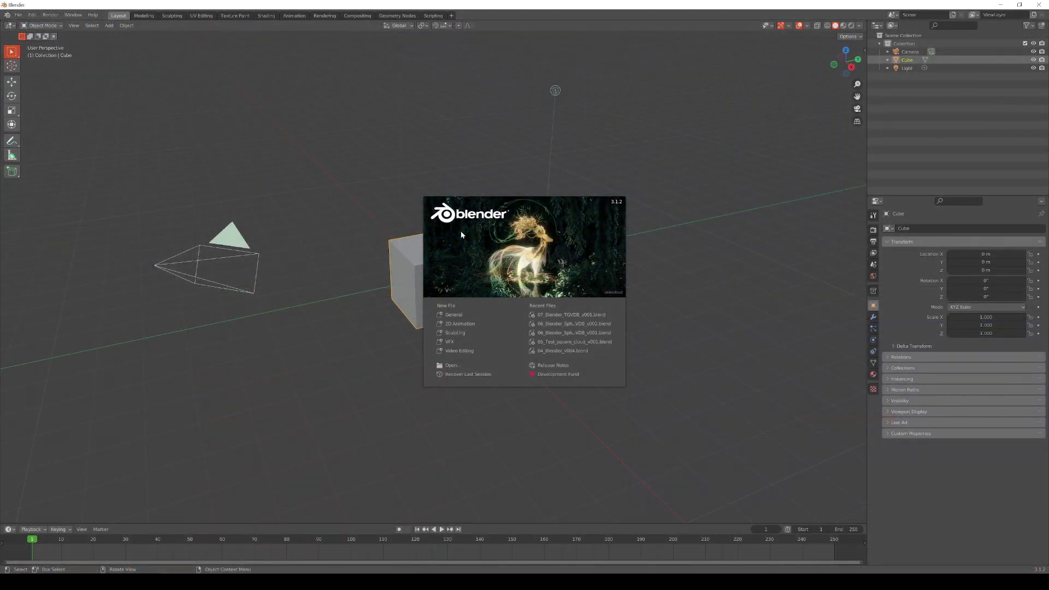
- Start a General scene and import 00_FunWithVDBs_v002.fbx from P:\PlanetsideSoftware\Videos\FunWithVDBs
{"action": "left_click", "coordinate": [459, 315]}
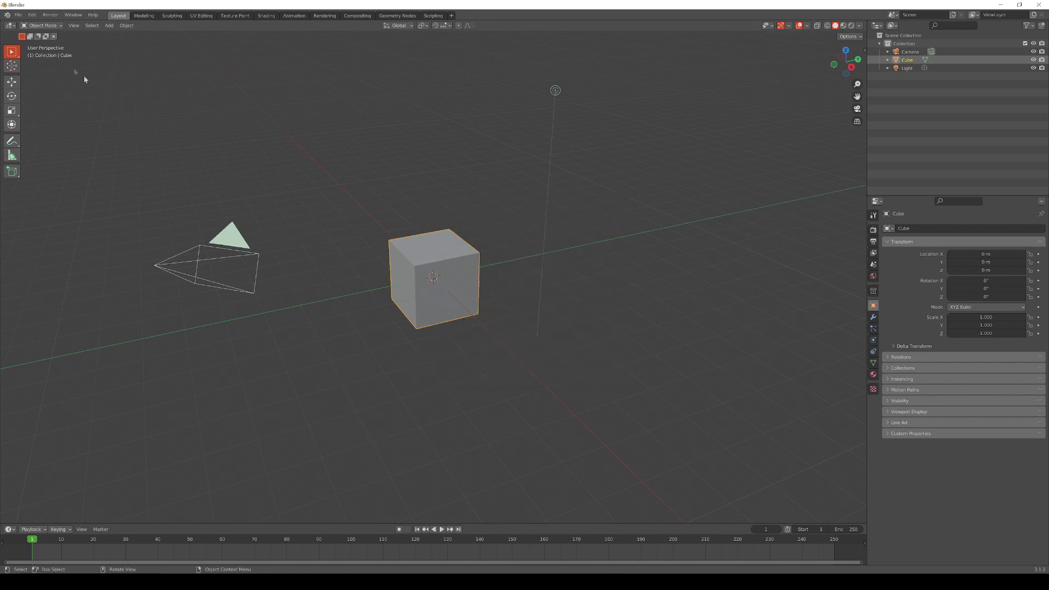
{"action": "left_click", "coordinate": [18, 15]}
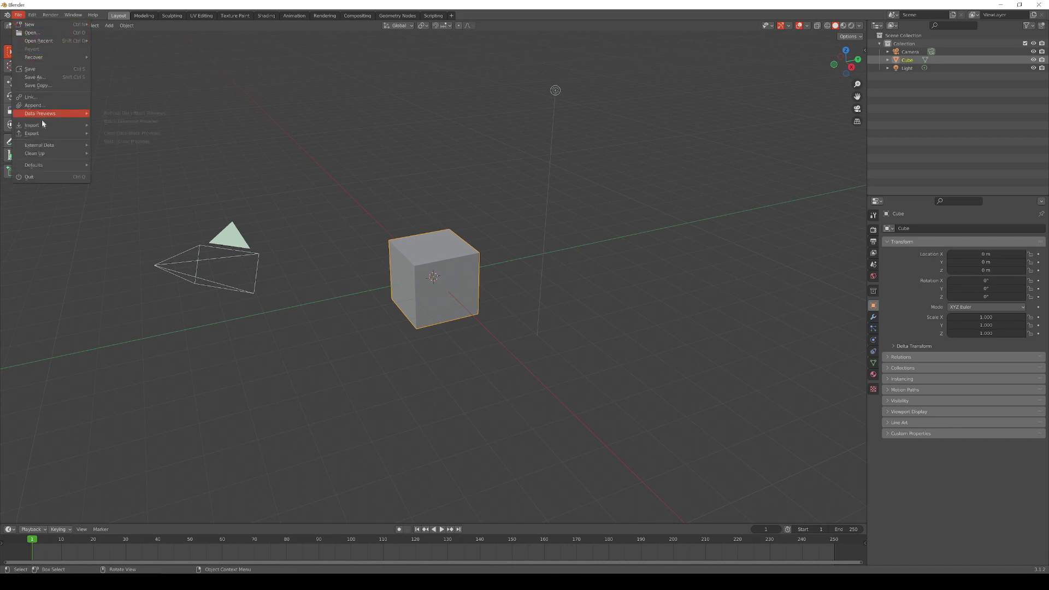
{"action": "mouse_move", "coordinate": [44, 124]}
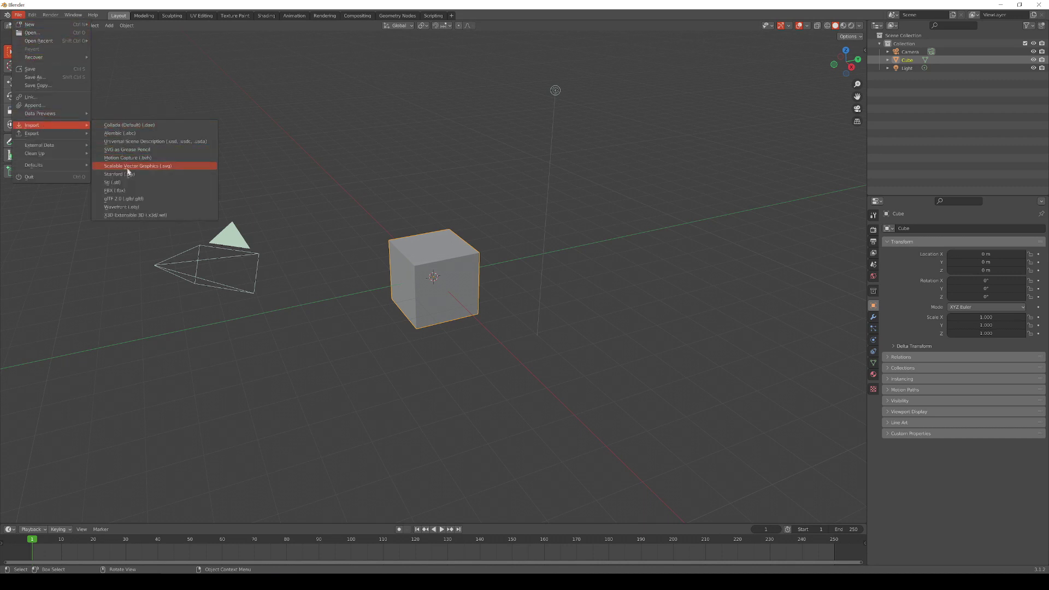
{"action": "left_click", "coordinate": [129, 192]}
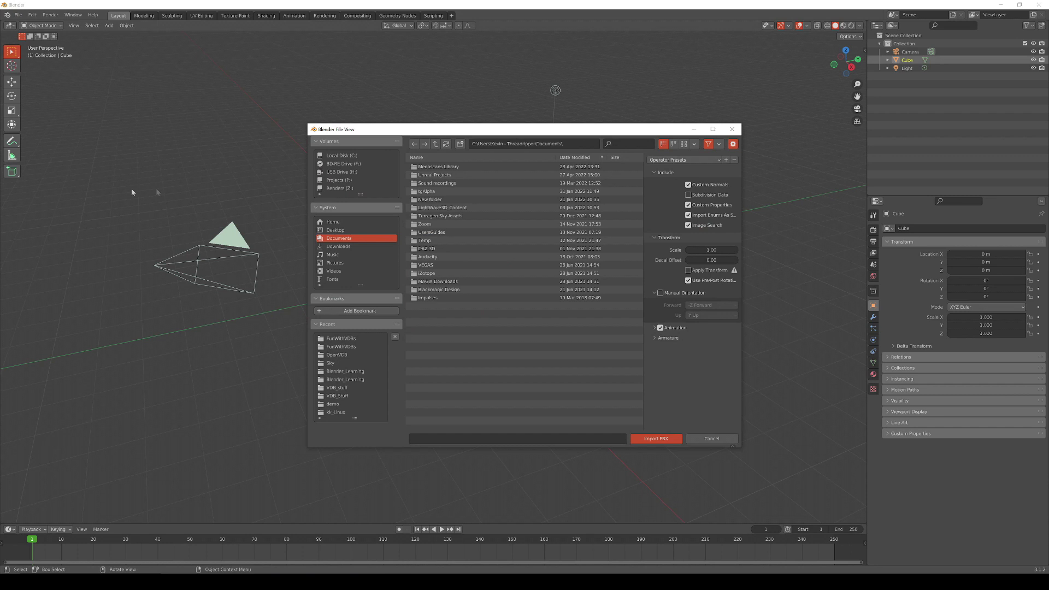
{"action": "left_click", "coordinate": [337, 180]}
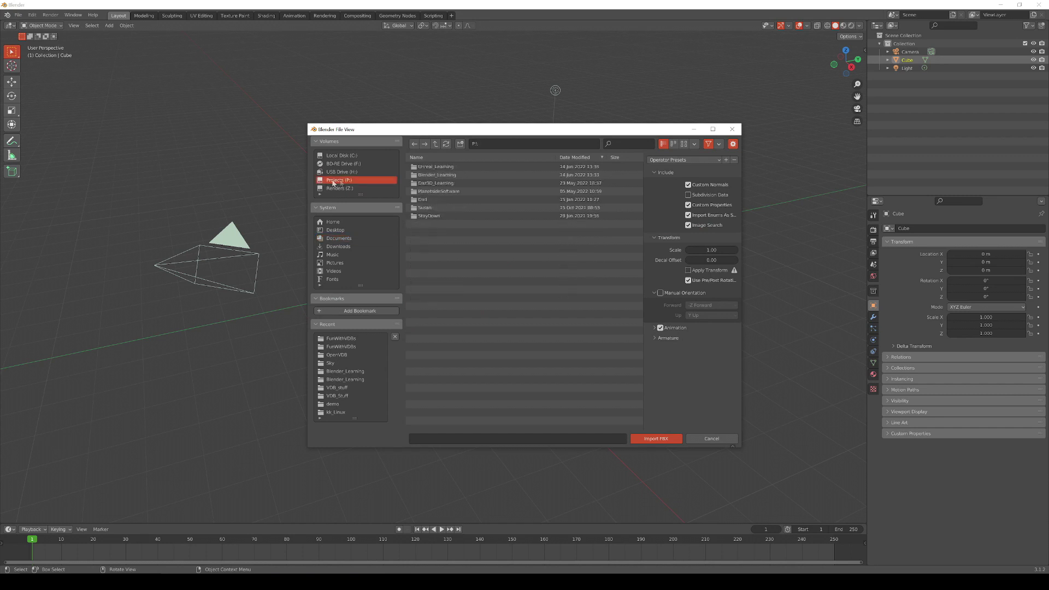
{"action": "double_click", "coordinate": [430, 191]}
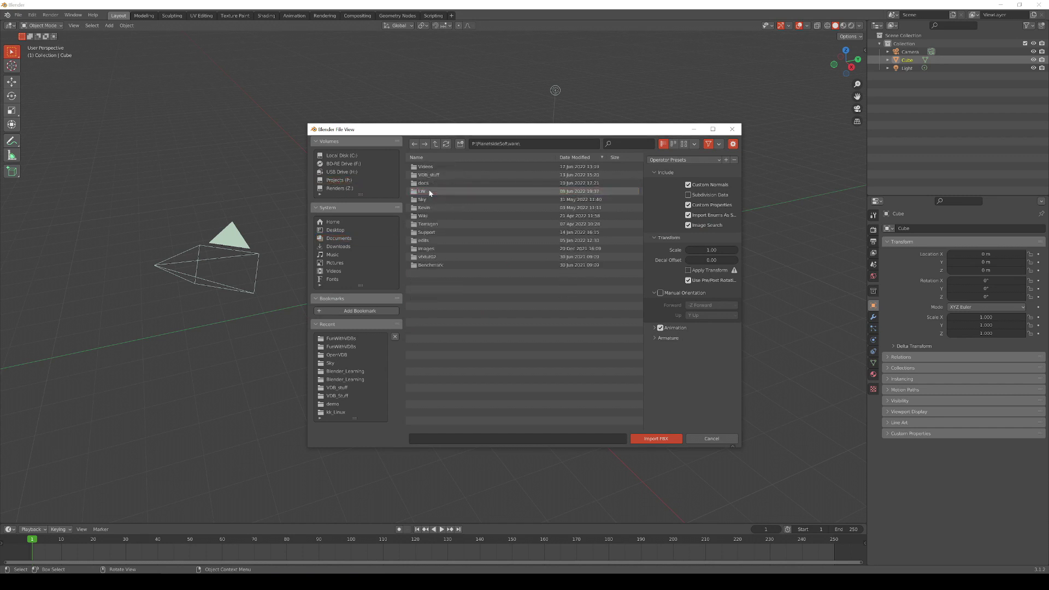
{"action": "double_click", "coordinate": [428, 167]}
{"action": "double_click", "coordinate": [428, 166]}
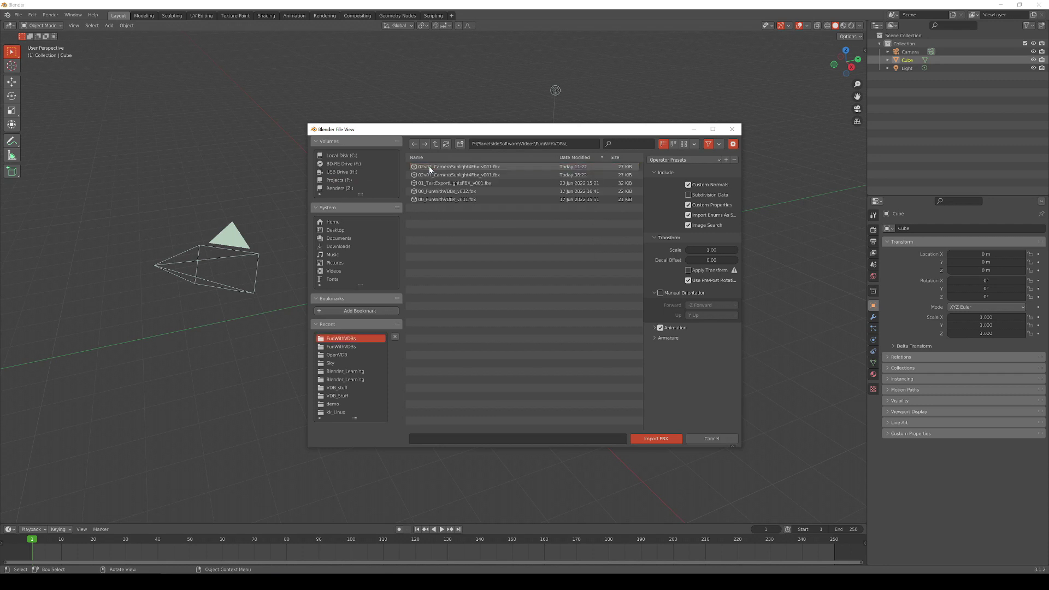
{"action": "left_click", "coordinate": [432, 192]}
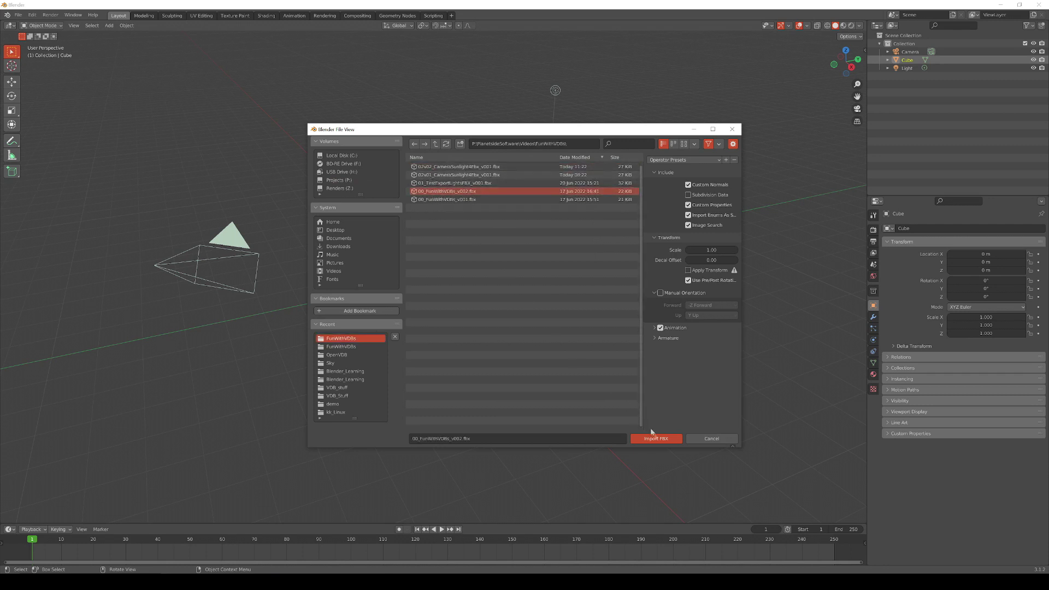
{"action": "left_click", "coordinate": [658, 439]}
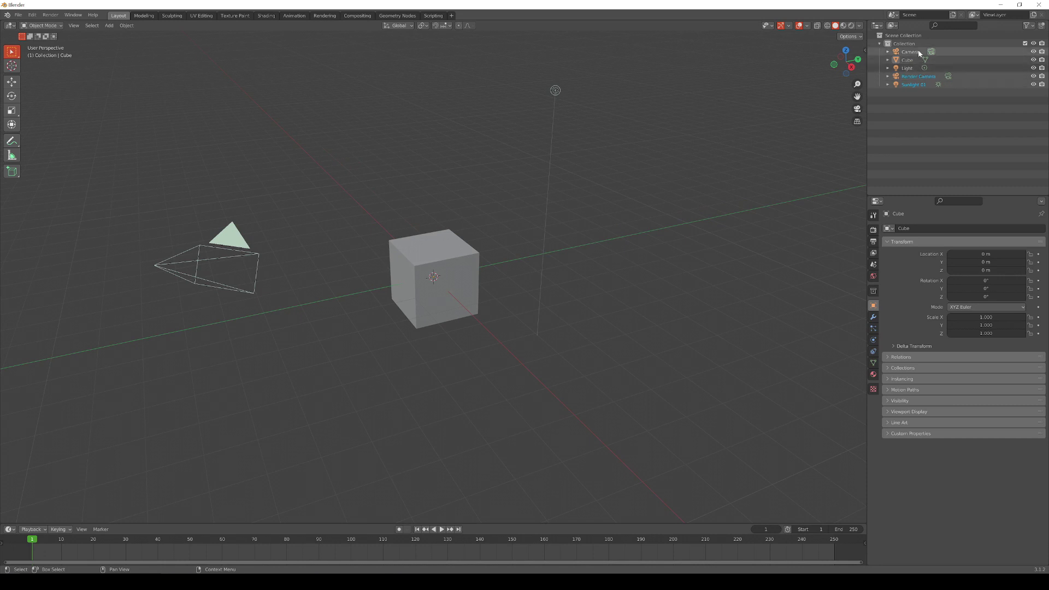
- Hide the default Camera and Light in the viewport and exclude Light from rendering
{"action": "left_click", "coordinate": [1033, 51]}
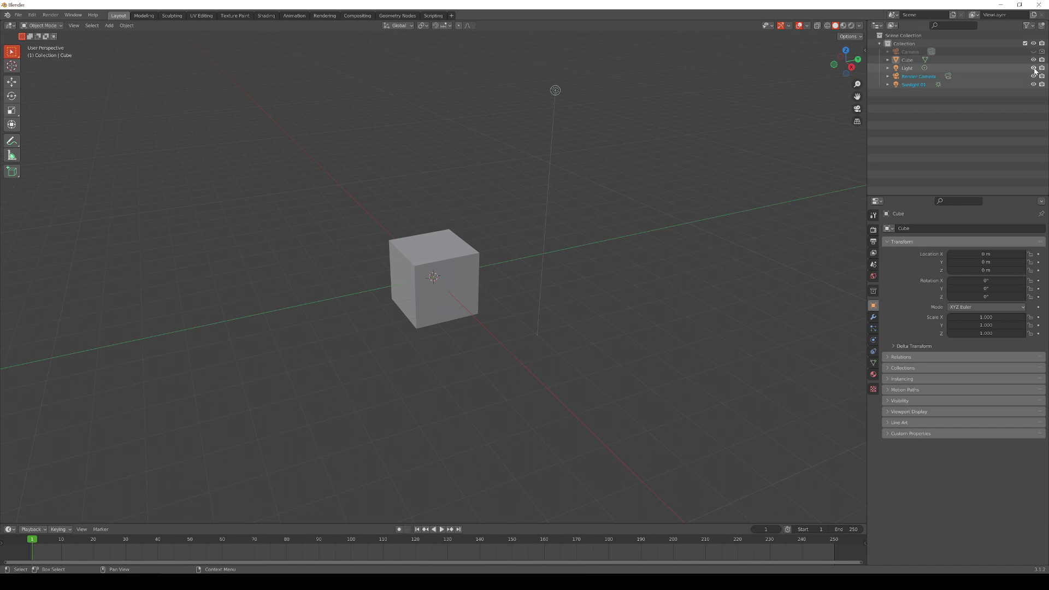
{"action": "left_click", "coordinate": [1033, 68]}
{"action": "left_click", "coordinate": [1042, 68]}
- Rename the imported Render Camera to 'Terragen Camera'
{"action": "double_click", "coordinate": [918, 76]}
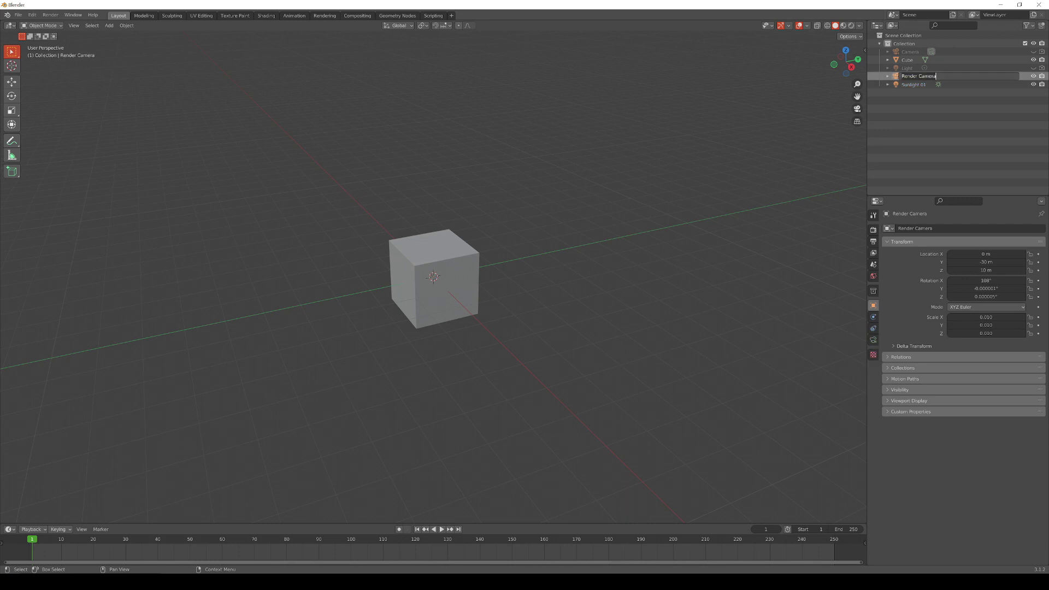
{"action": "type", "text": "Terragen Camera"}
{"action": "key", "text": "Return"}
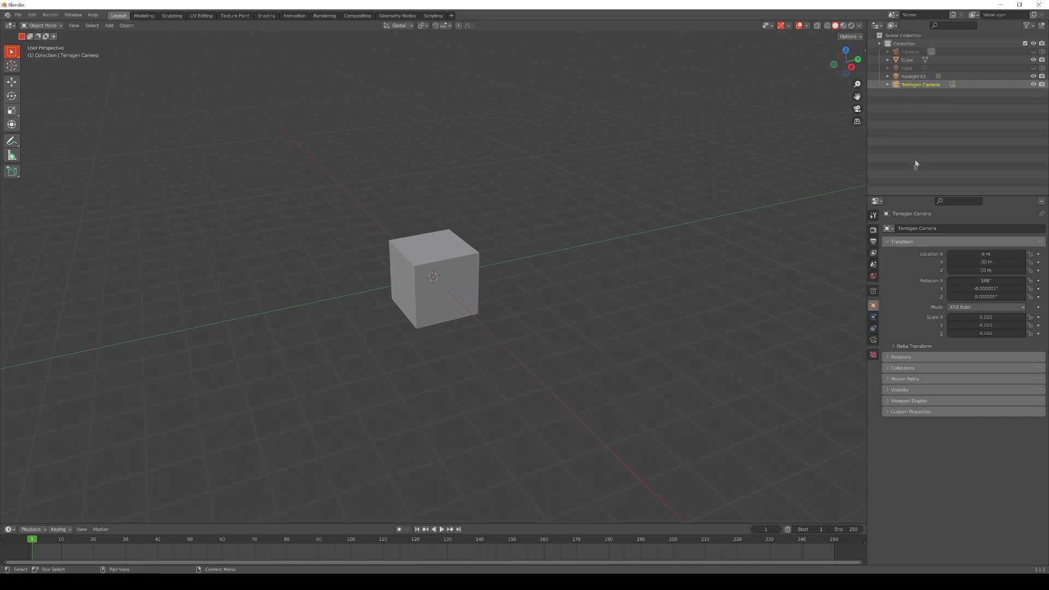
- Make Terragen Camera the scene camera and view the scene through it
{"action": "left_click", "coordinate": [873, 264]}
{"action": "left_click", "coordinate": [974, 243]}
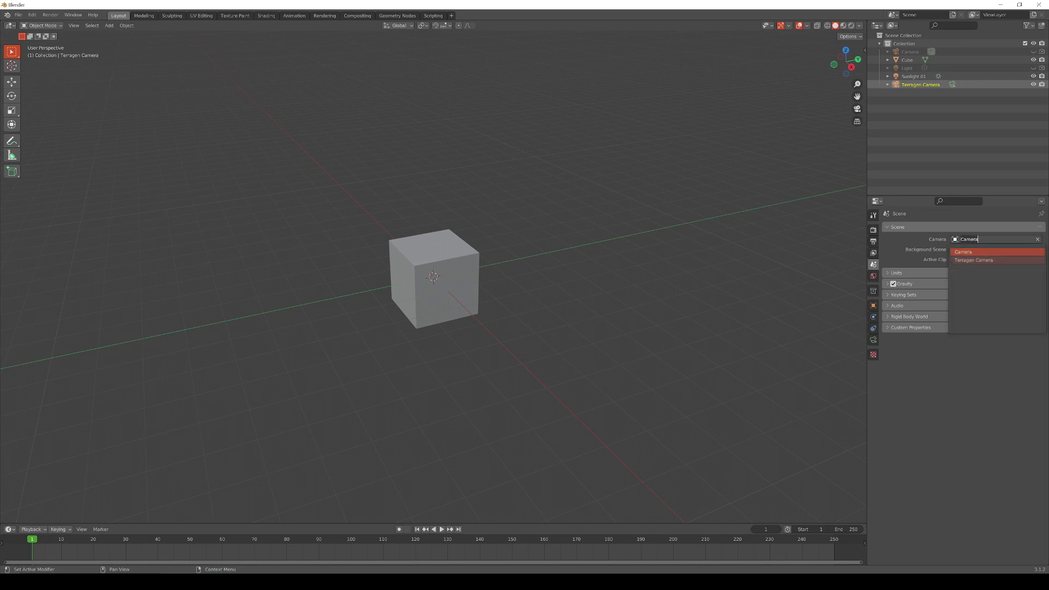
{"action": "left_click", "coordinate": [975, 263]}
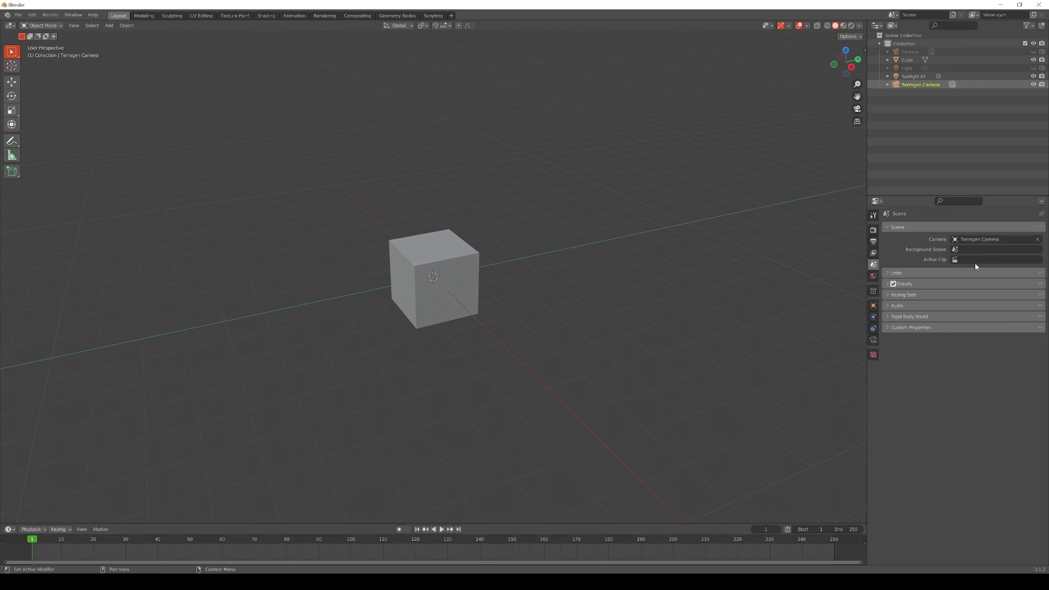
{"action": "left_click", "coordinate": [463, 144]}
{"action": "left_click", "coordinate": [74, 26]}
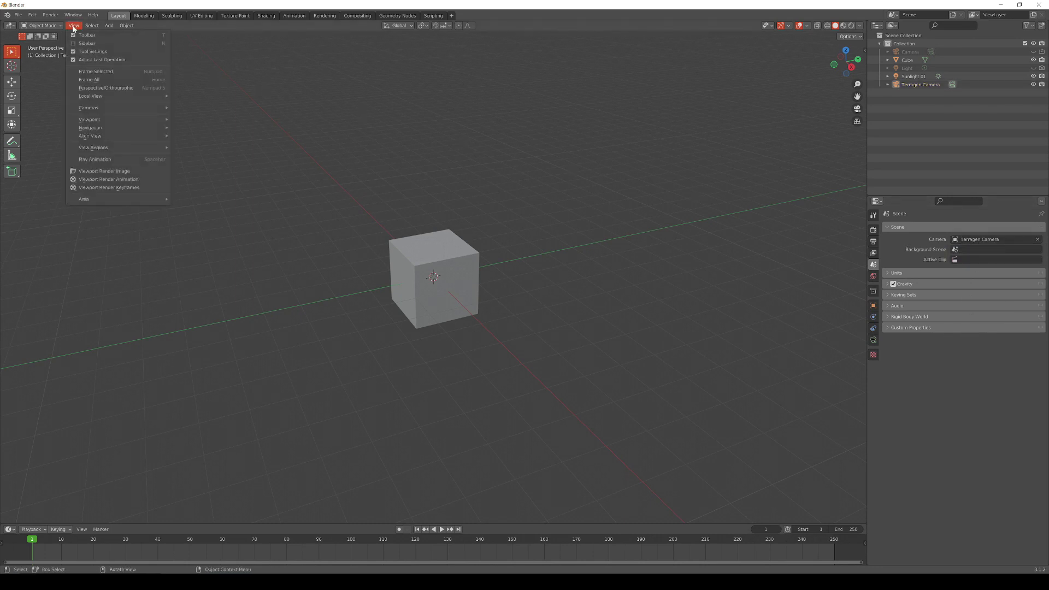
{"action": "mouse_move", "coordinate": [93, 122]}
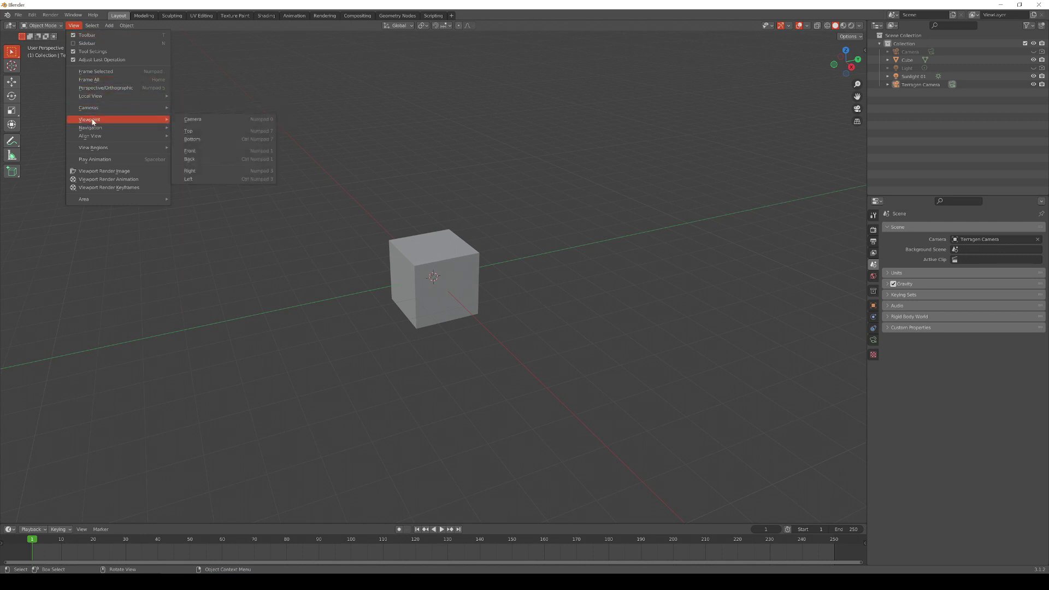
{"action": "left_click", "coordinate": [208, 121]}
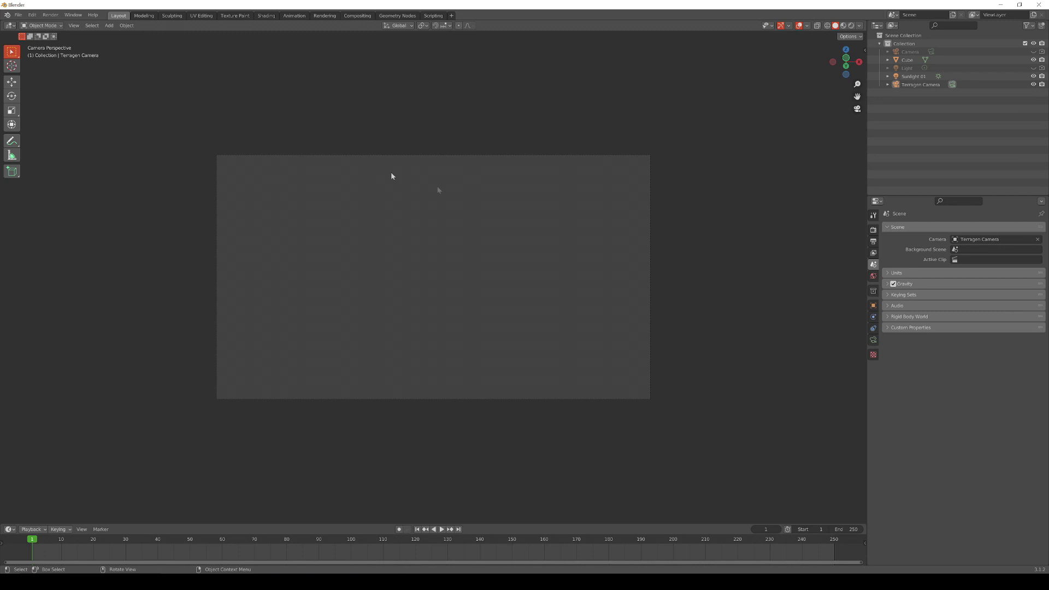
- Set the camera's Clip End to 1000000 m
{"action": "left_click", "coordinate": [873, 341]}
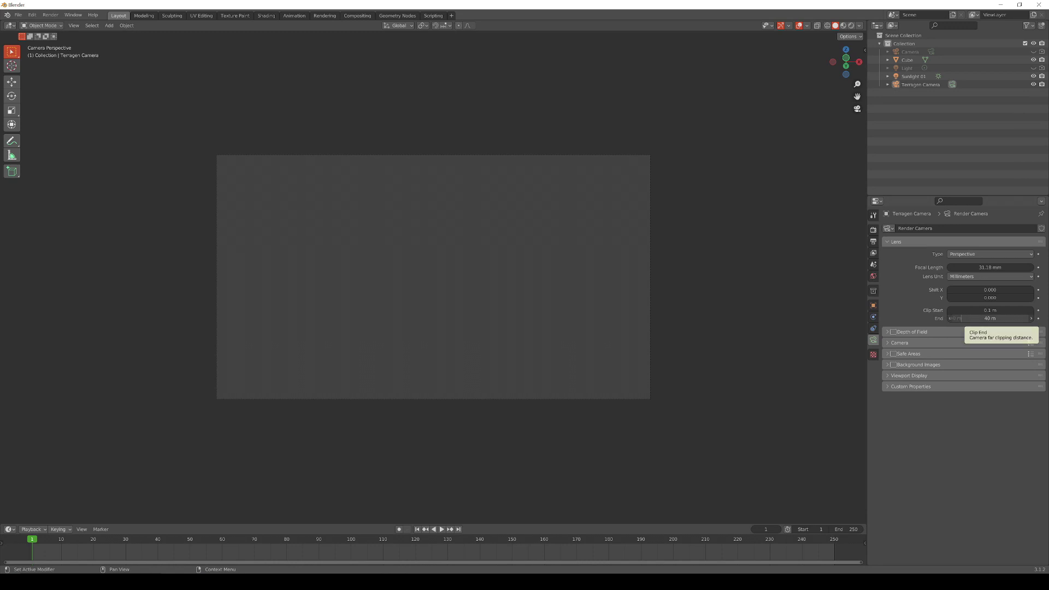
{"action": "left_click", "coordinate": [959, 318]}
{"action": "type", "text": "1000000"}
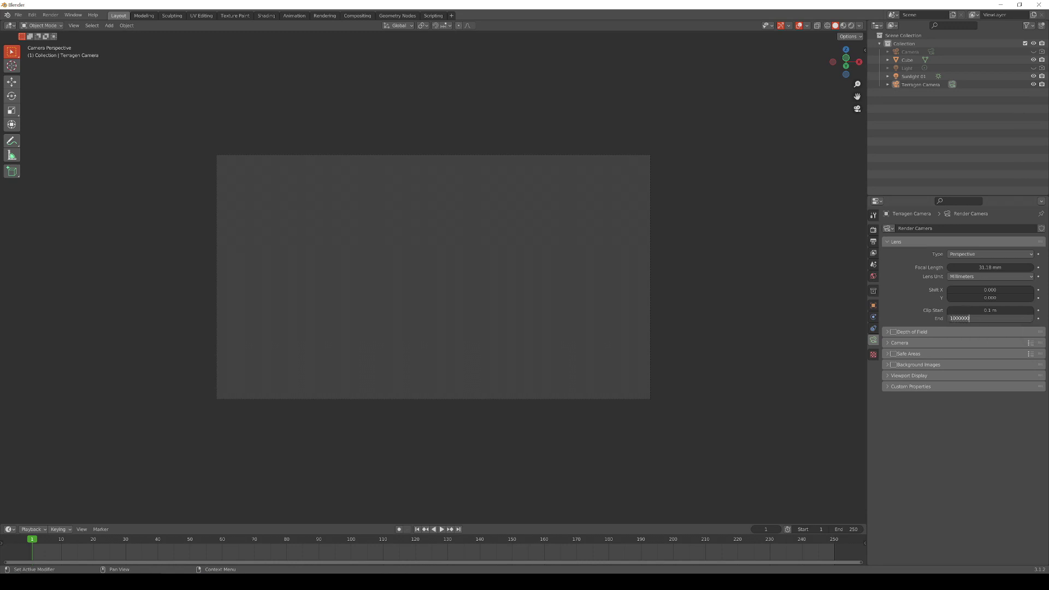
{"action": "key", "text": "Return"}
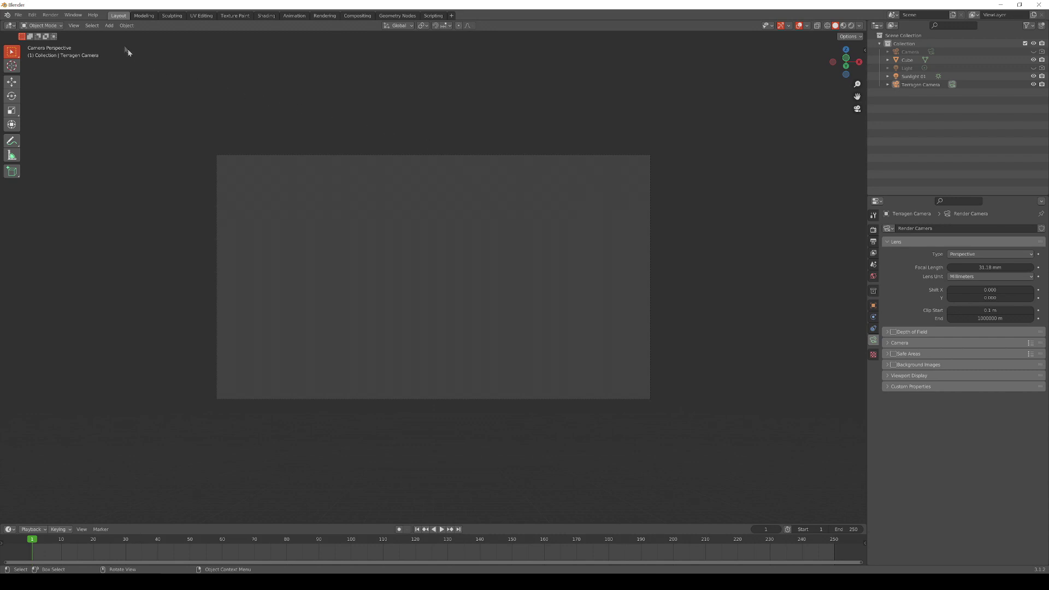
- Import Cumulus_5000MVox.vdb from P:\PlanetsideSoftware\Videos\FunWithVDBs as an OpenVDB volume
{"action": "left_click", "coordinate": [109, 25]}
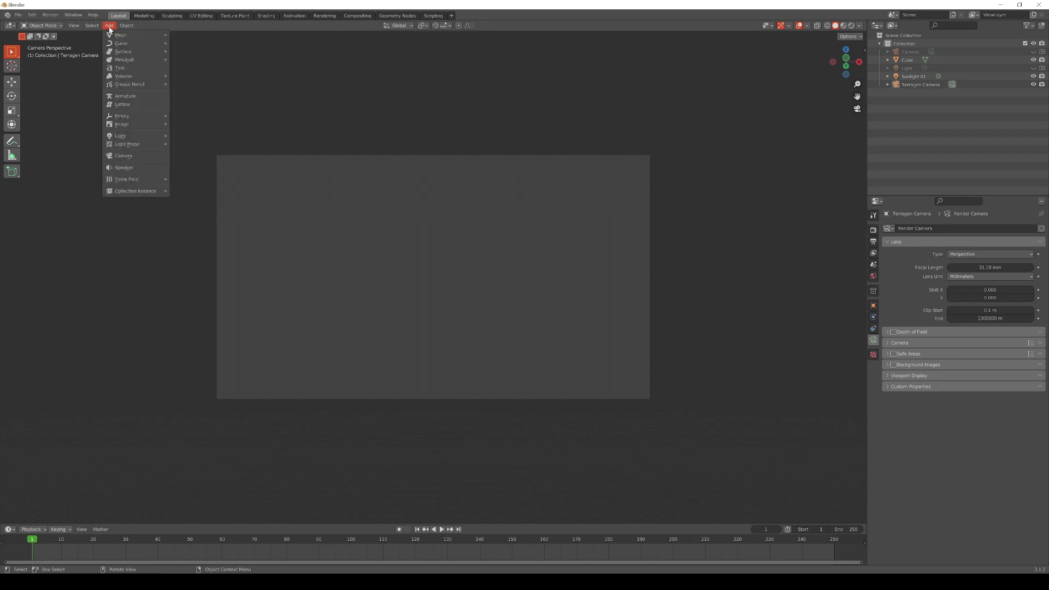
{"action": "mouse_move", "coordinate": [151, 77]}
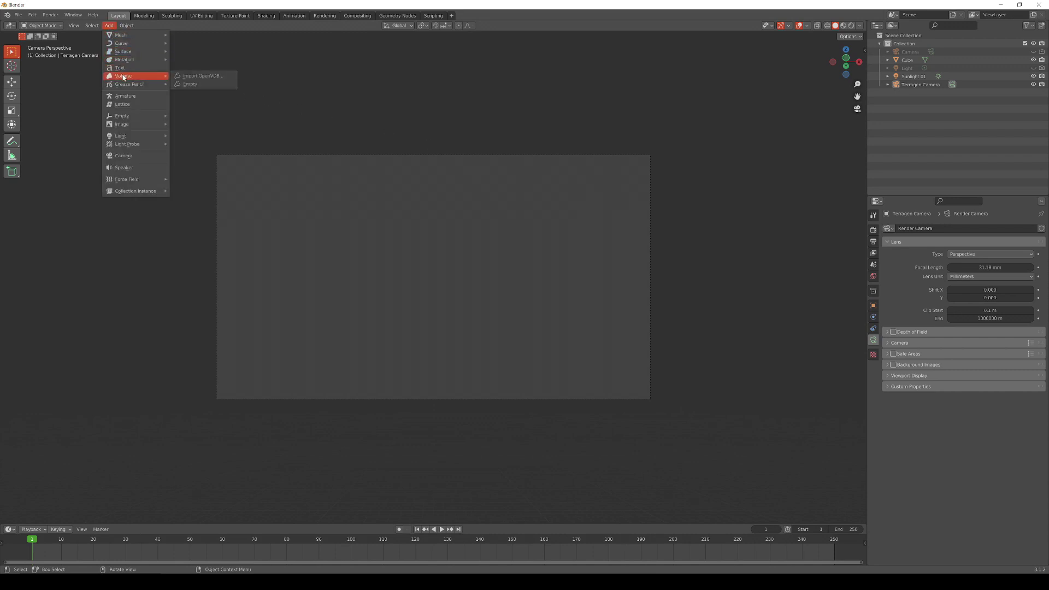
{"action": "left_click", "coordinate": [187, 79]}
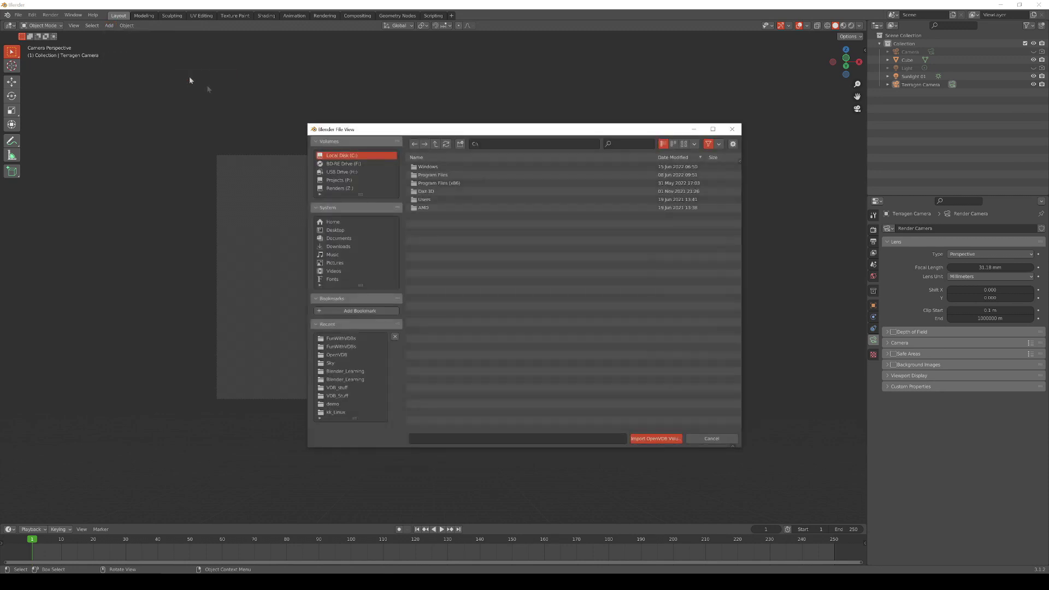
{"action": "left_click", "coordinate": [339, 179]}
{"action": "double_click", "coordinate": [425, 192]}
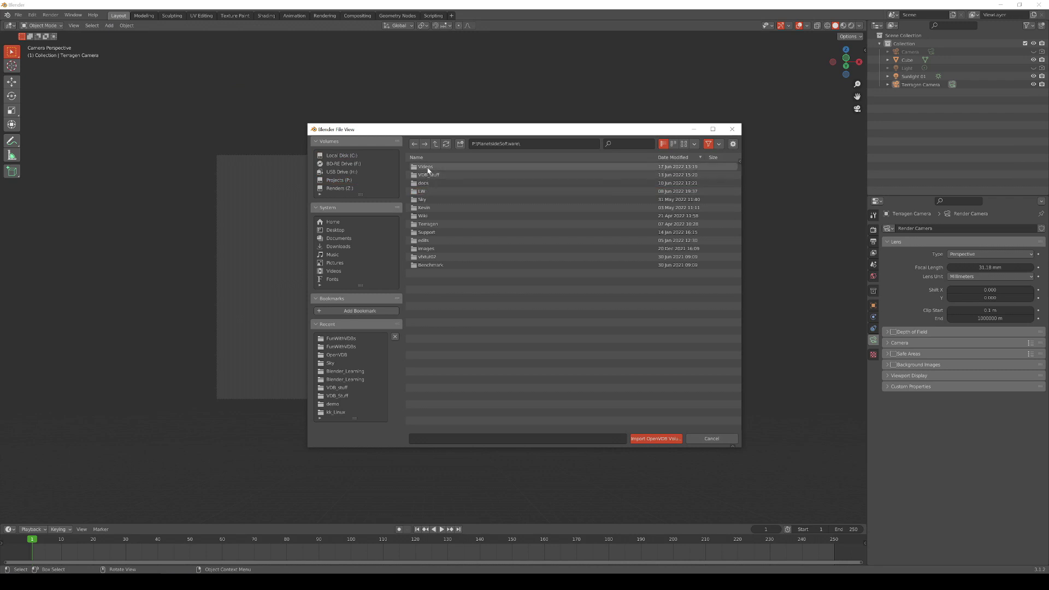
{"action": "double_click", "coordinate": [424, 166]}
{"action": "double_click", "coordinate": [424, 166]}
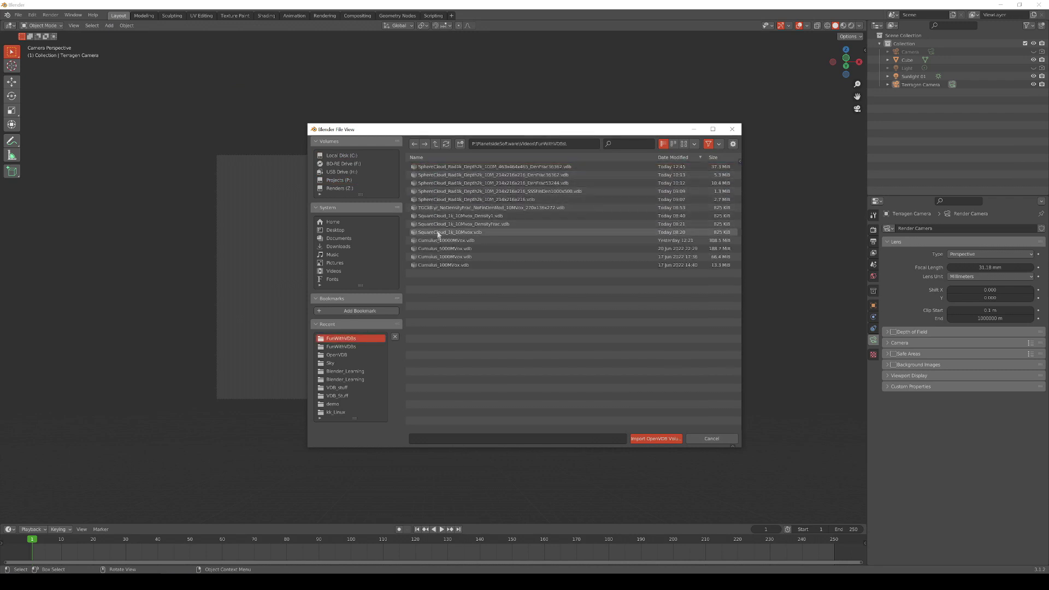
{"action": "left_click", "coordinate": [442, 248]}
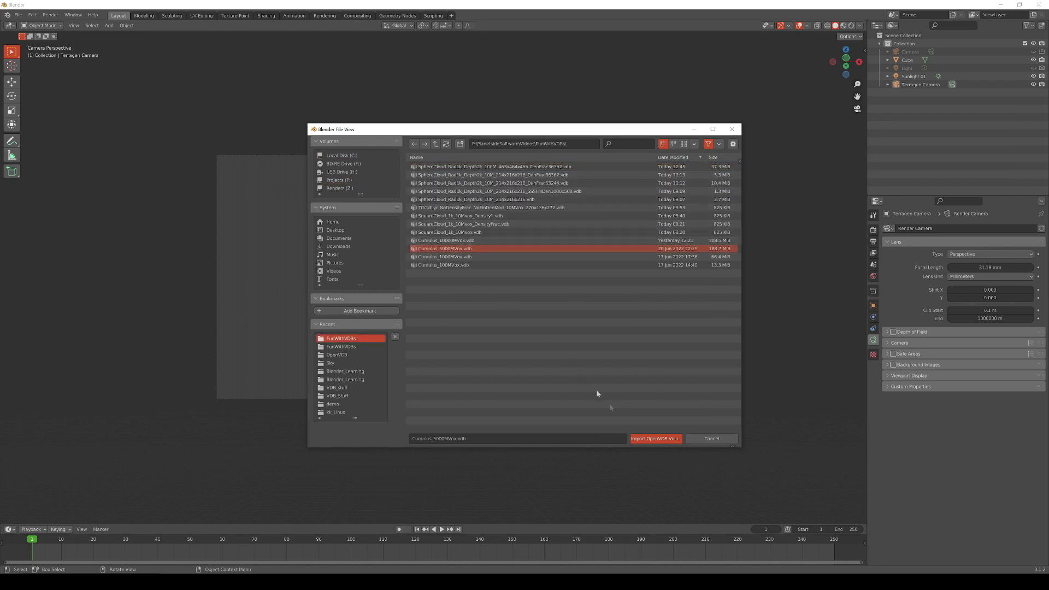
{"action": "left_click", "coordinate": [642, 438]}
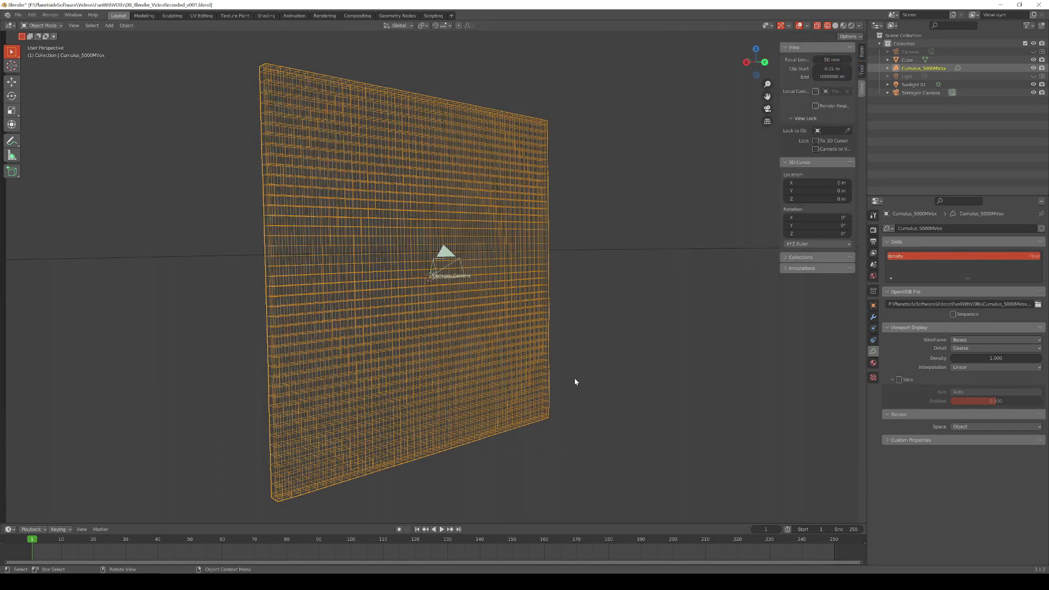
{"action": "middle_click_drag", "start_coordinate": [575, 382], "coordinate": [693, 385]}
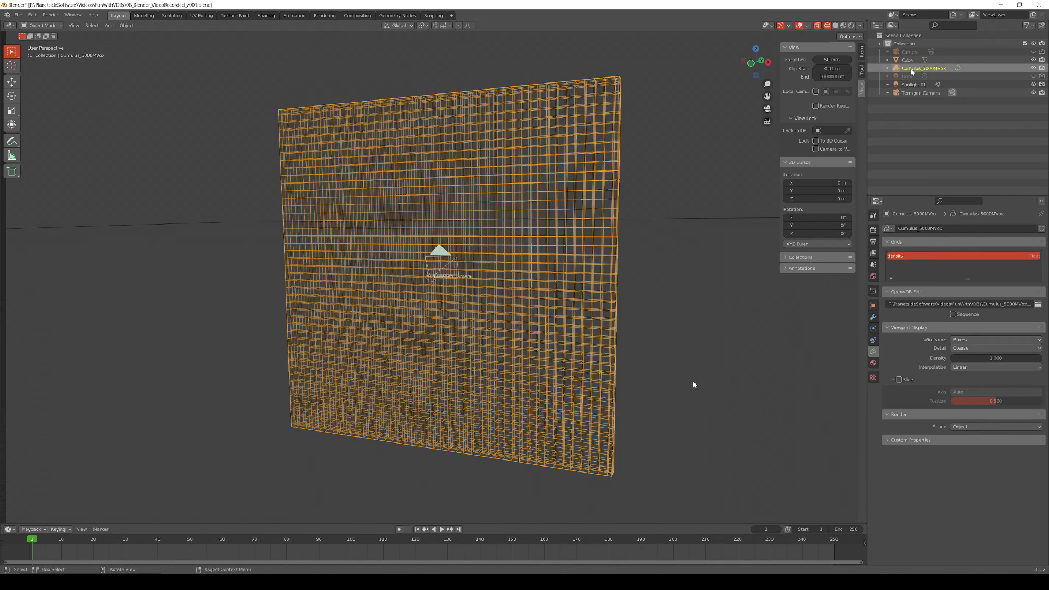
- In camera view, give Cumulus_5000MVox an X rotation of 90° so the clouds fill the frame
{"action": "key", "text": "KP_0"}
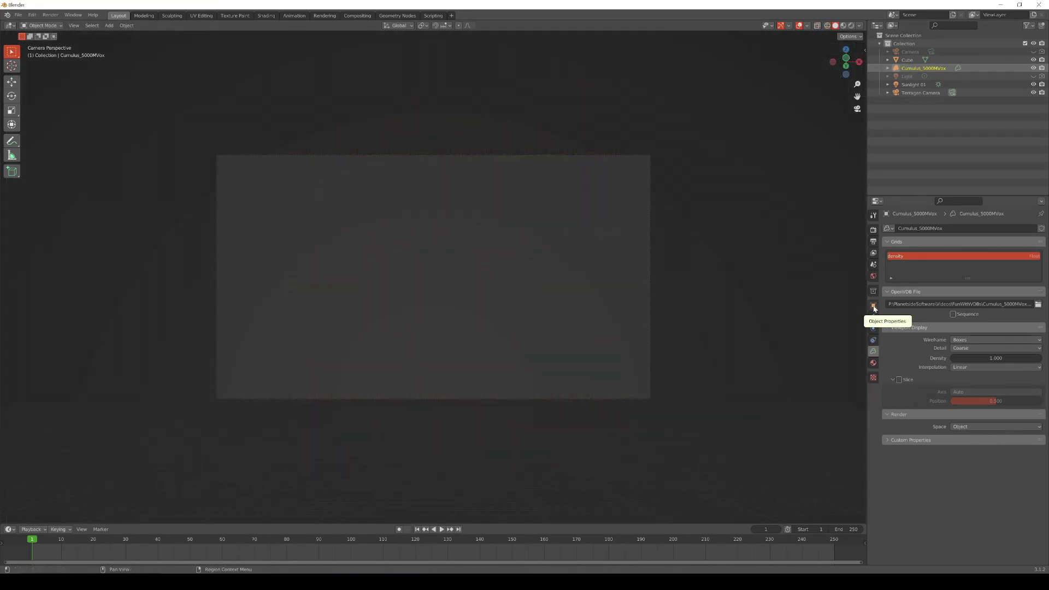
{"action": "left_click", "coordinate": [873, 307]}
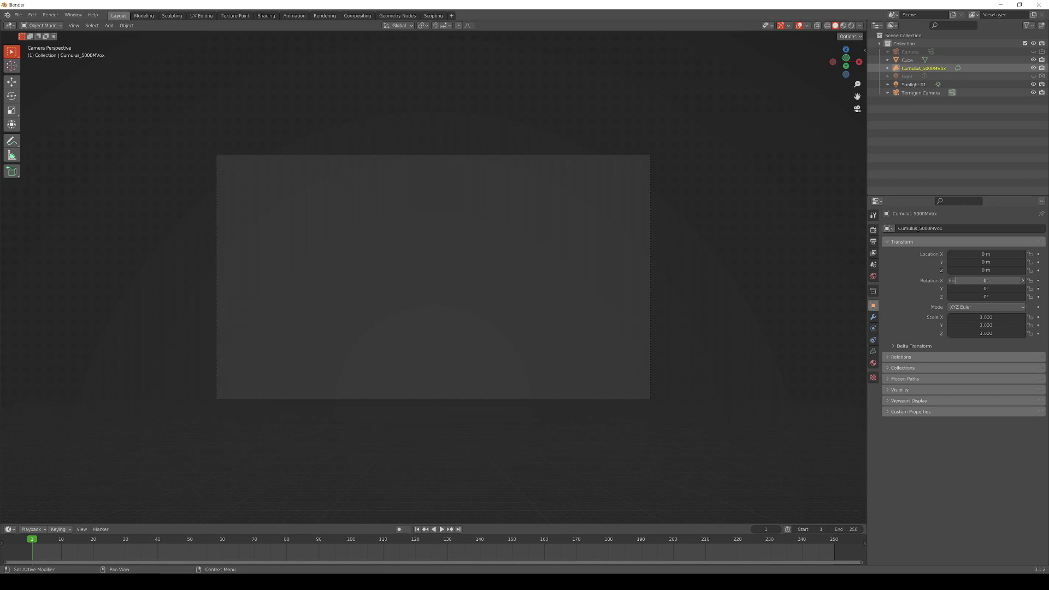
{"action": "left_click", "coordinate": [954, 280]}
{"action": "type", "text": "90"}
{"action": "key", "text": "Return"}
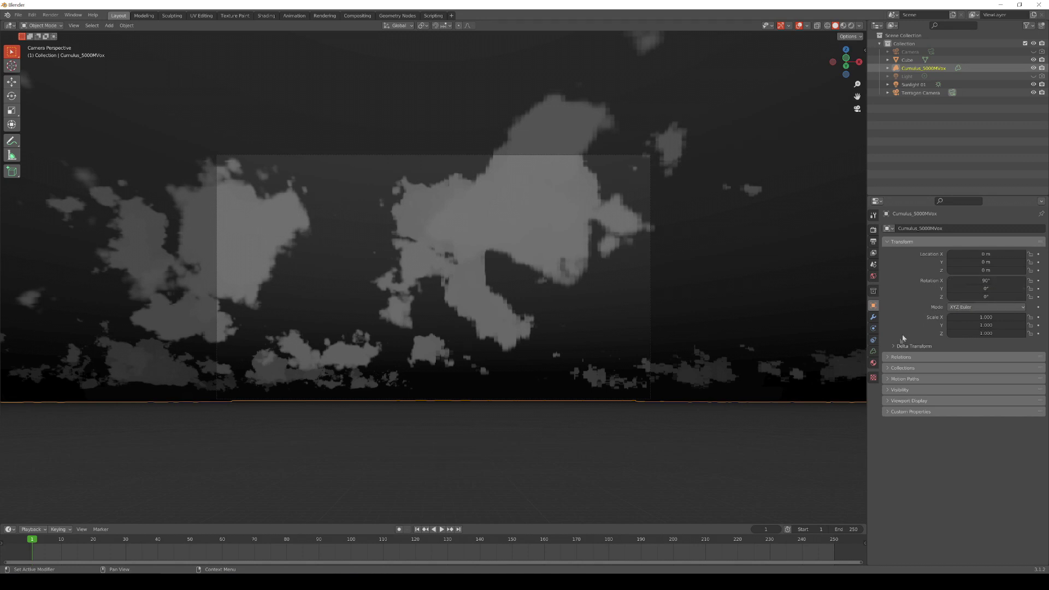
- Add a new material, Material.001, to the Cumulus_5000MVox volume
{"action": "left_click", "coordinate": [873, 364]}
{"action": "left_click", "coordinate": [956, 266]}
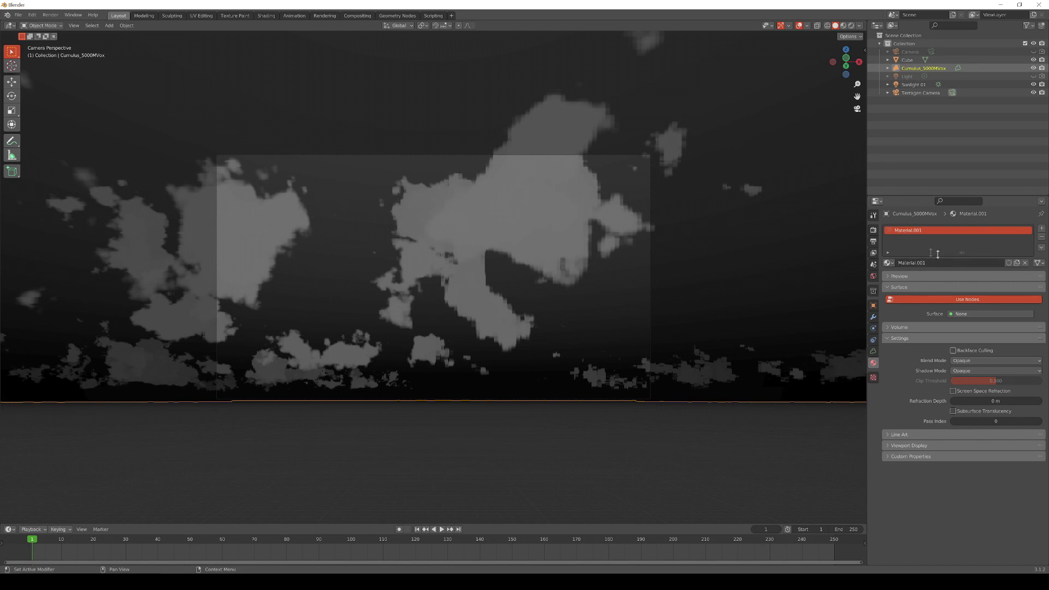
- Set the render engine to Cycles using the GPU Compute device
{"action": "left_click", "coordinate": [873, 231]}
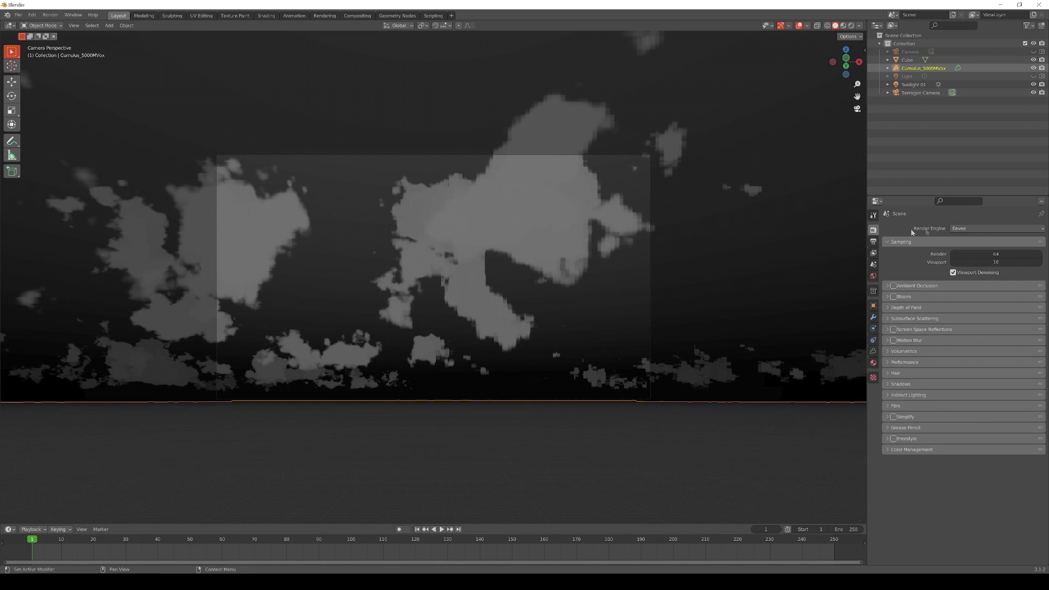
{"action": "left_click", "coordinate": [976, 230]}
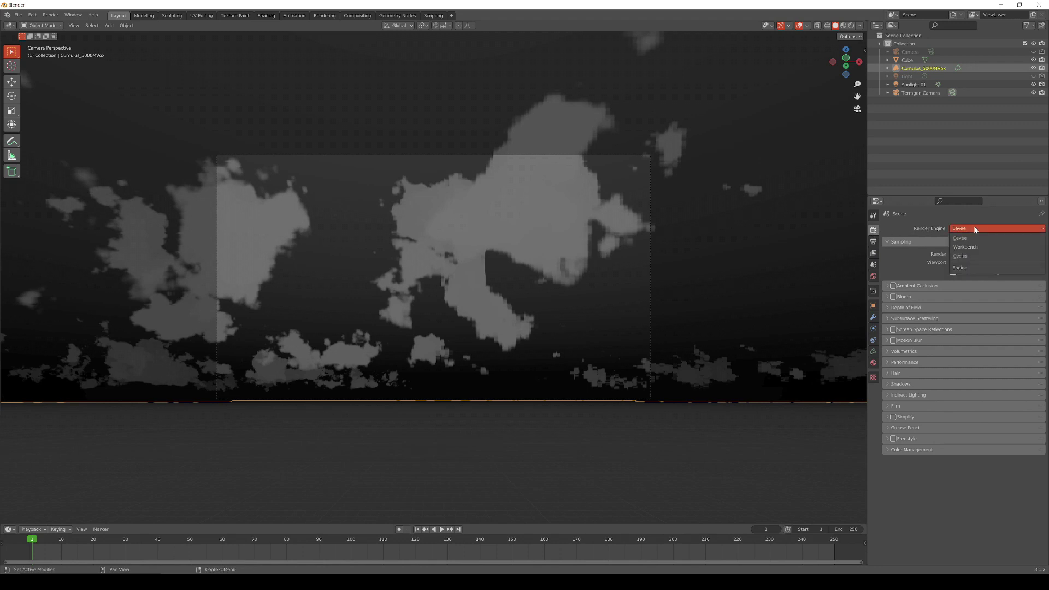
{"action": "left_click", "coordinate": [976, 256]}
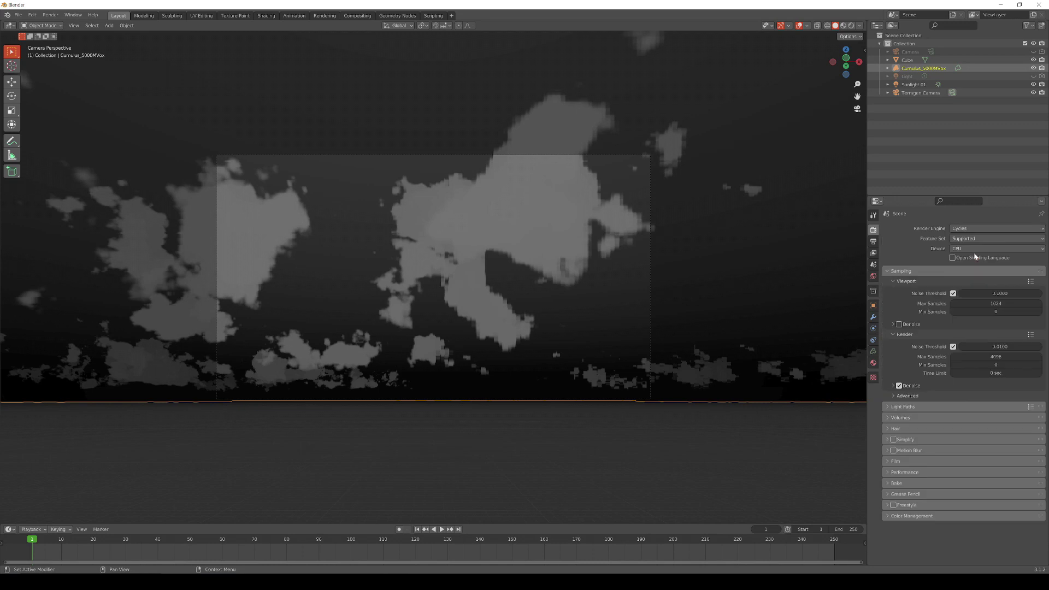
{"action": "left_click", "coordinate": [977, 250]}
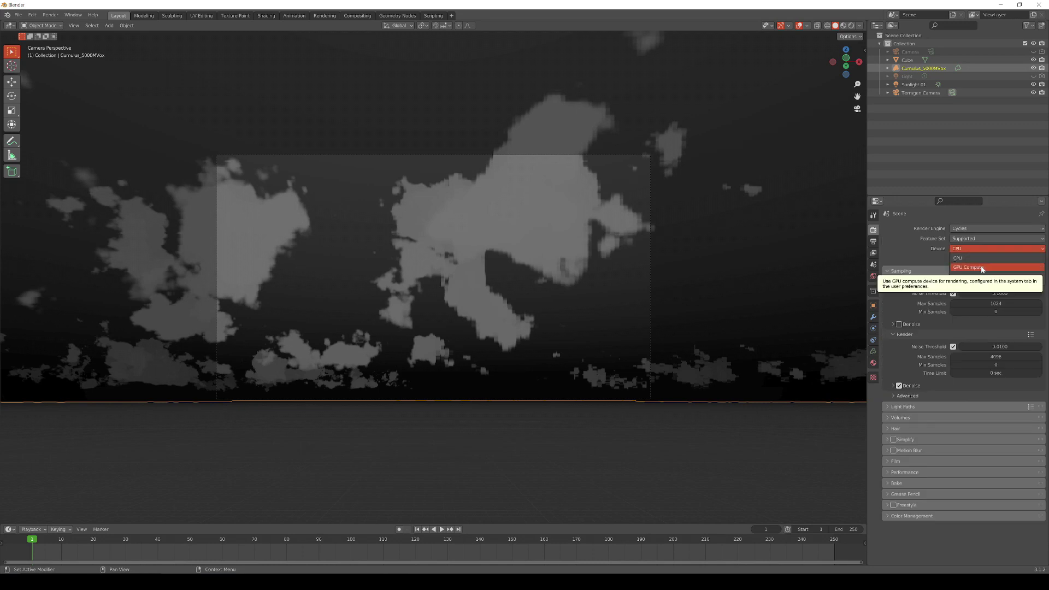
{"action": "left_click", "coordinate": [981, 267]}
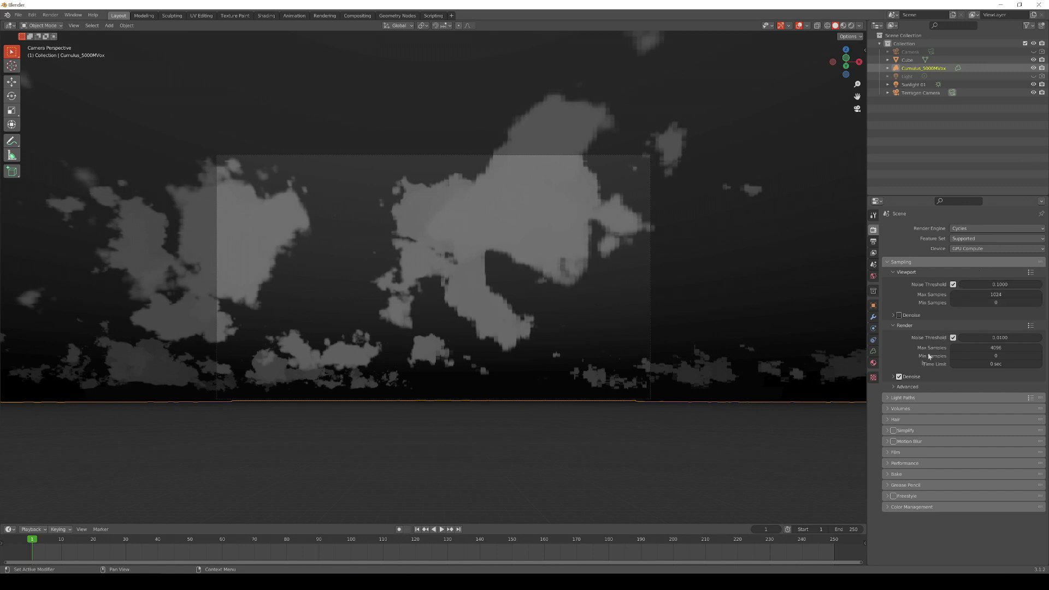
- Set Volume max bounces to 12 and switch the viewport to Rendered shading
{"action": "left_click", "coordinate": [889, 398]}
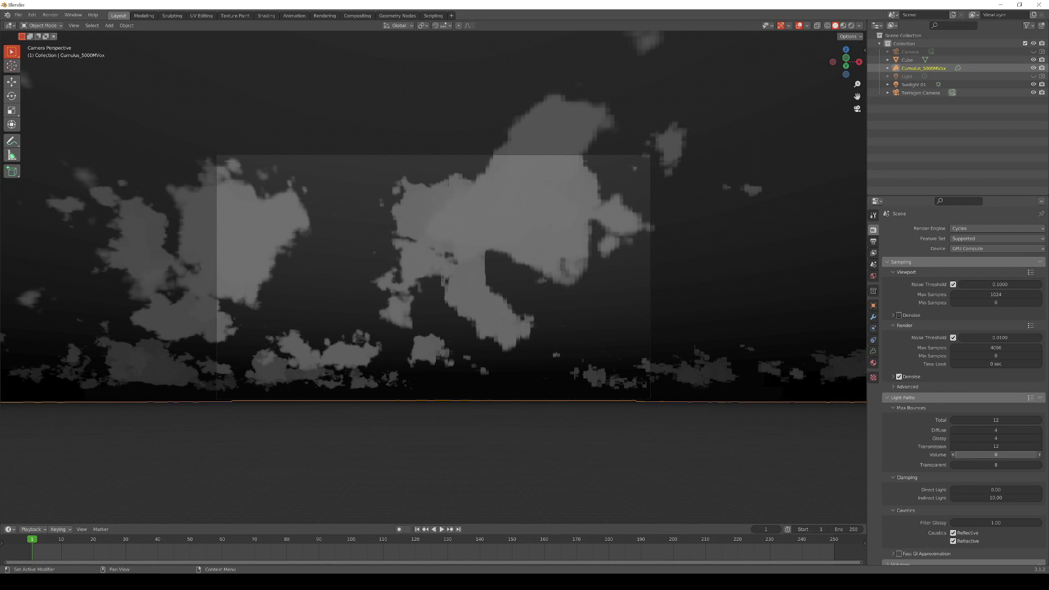
{"action": "double_click", "coordinate": [978, 455]}
{"action": "type", "text": "12"}
{"action": "key", "text": "Return"}
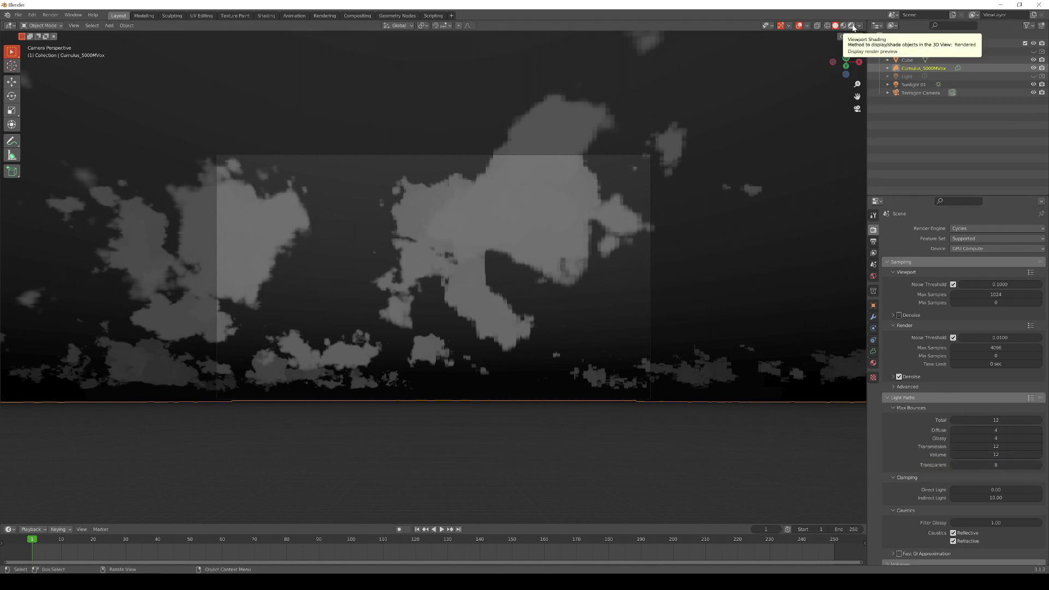
{"action": "left_click", "coordinate": [852, 26]}
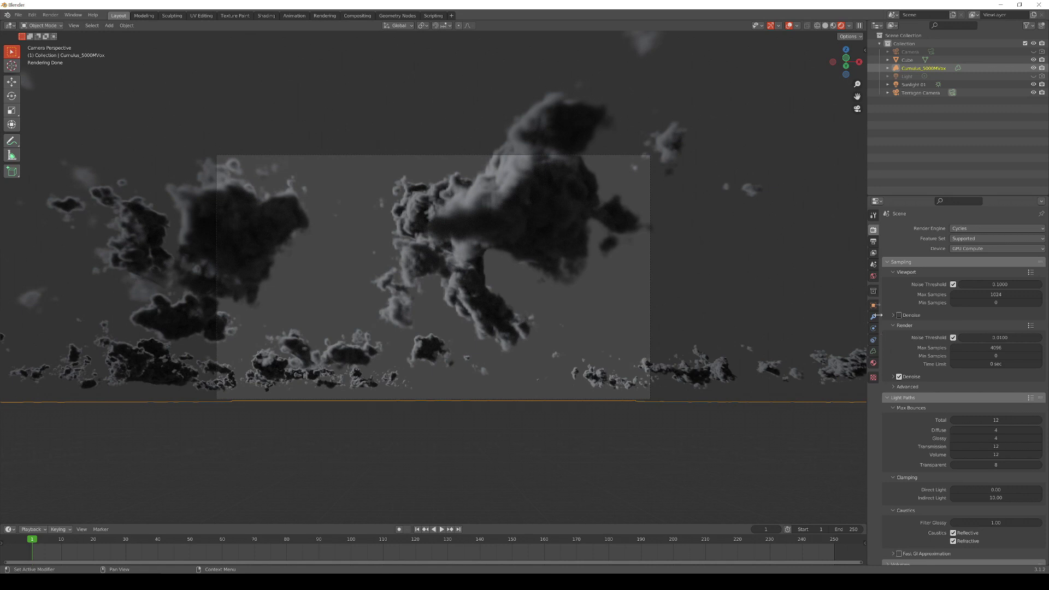
- Drive the World colour with an RGB node set to a blue sky colour
{"action": "left_click", "coordinate": [874, 276]}
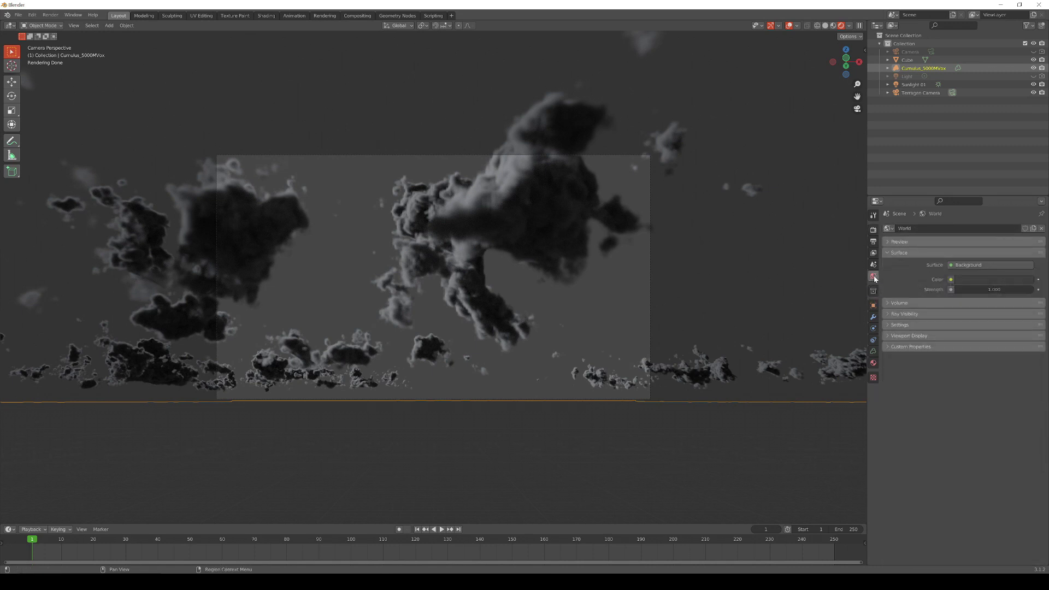
{"action": "left_click", "coordinate": [952, 279]}
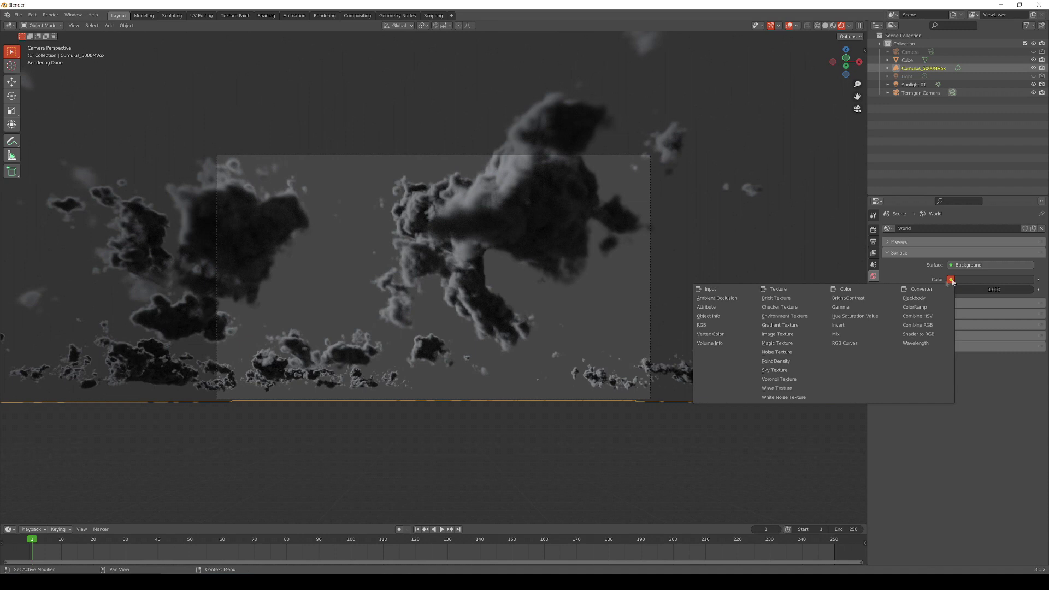
{"action": "left_click", "coordinate": [717, 326]}
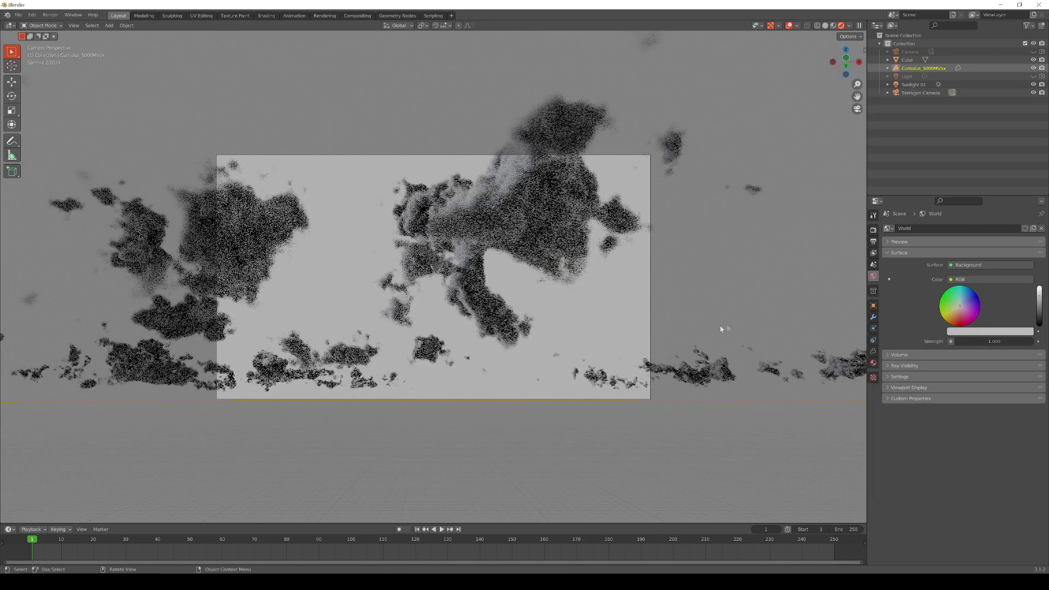
{"action": "left_click_drag", "start_coordinate": [965, 306], "coordinate": [970, 294]}
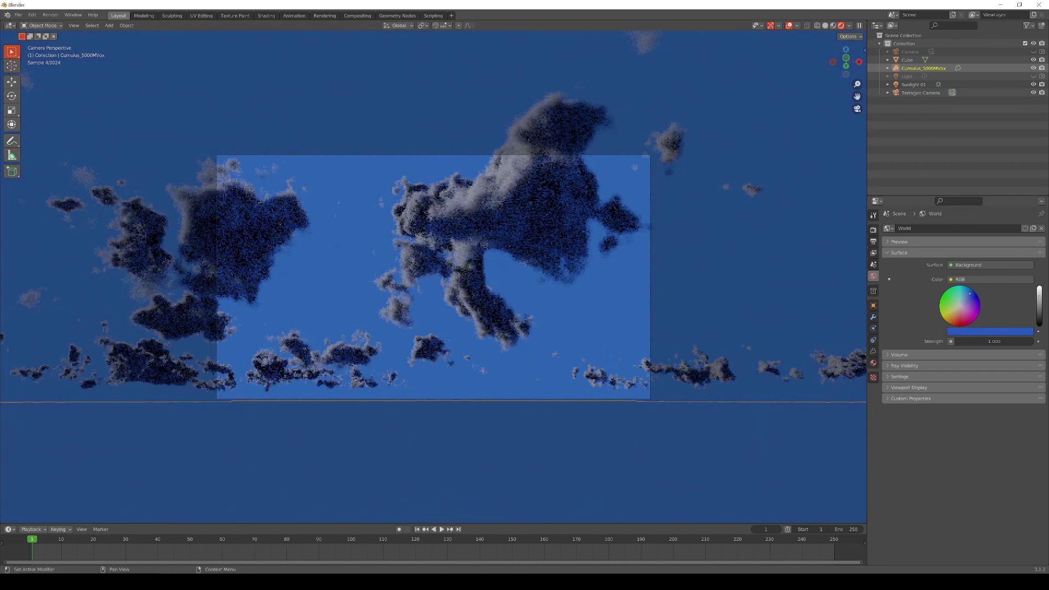
{"action": "left_click_drag", "start_coordinate": [971, 294], "coordinate": [971, 296]}
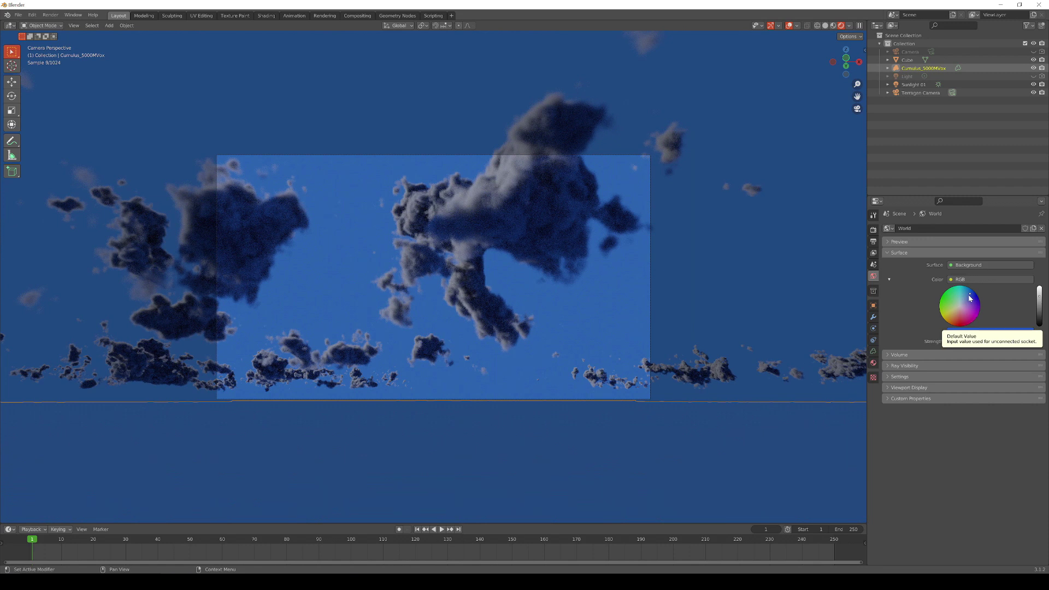
- Select the Cube and set its X and Y scale to 1000000
{"action": "left_click", "coordinate": [908, 63]}
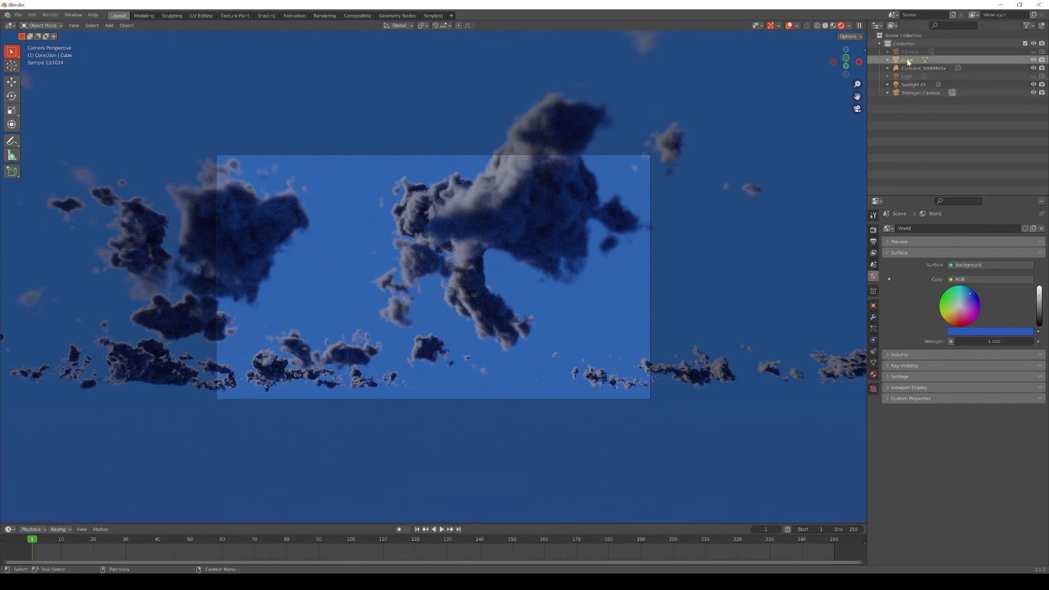
{"action": "left_click", "coordinate": [874, 306]}
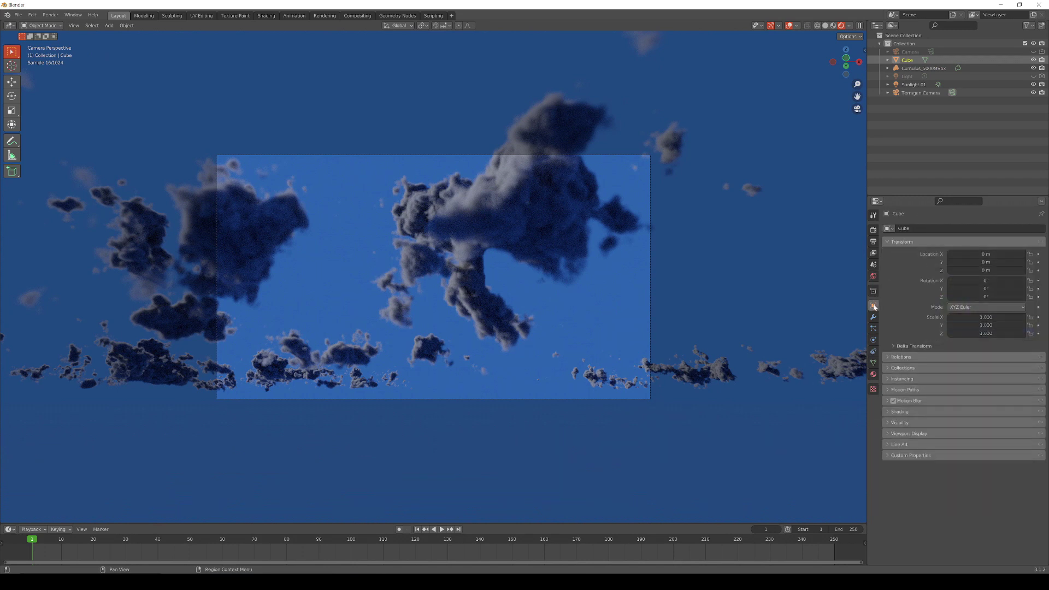
{"action": "left_click", "coordinate": [986, 317]}
{"action": "type", "text": "1.0"}
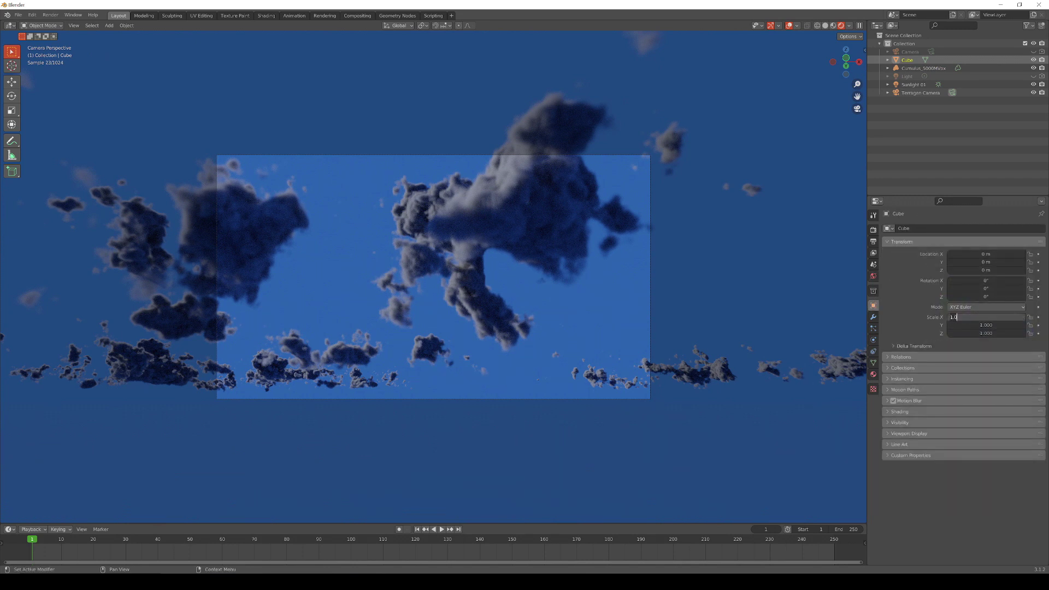
{"action": "key", "text": "BackSpace"}
{"action": "key", "text": "BackSpace"}
{"action": "type", "text": "000000"}
{"action": "key", "text": "Tab"}
{"action": "type", "text": "100000"}
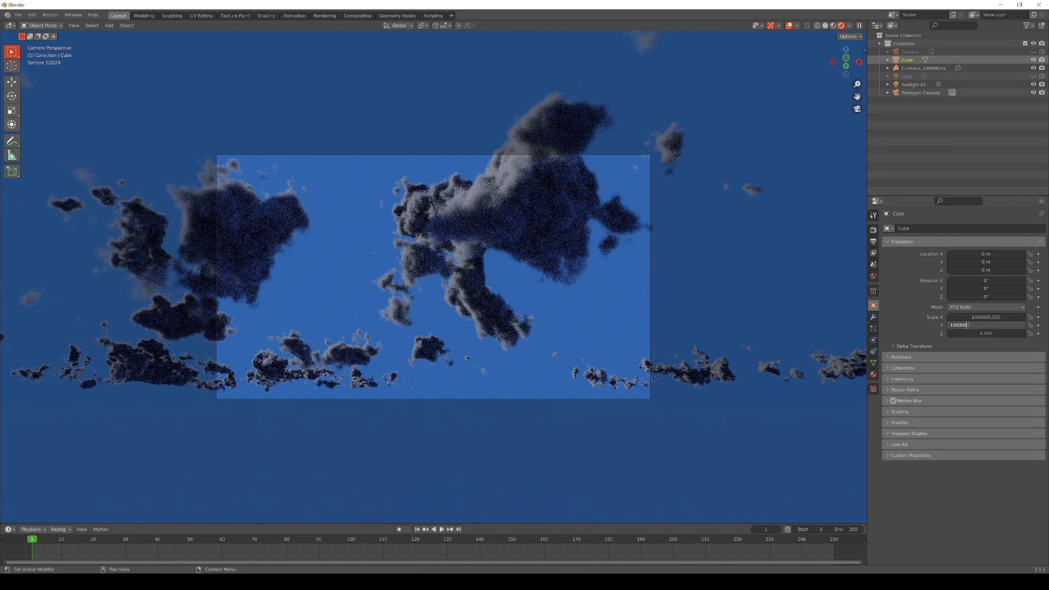
{"action": "type", "text": "0"}
{"action": "key", "text": "Tab"}
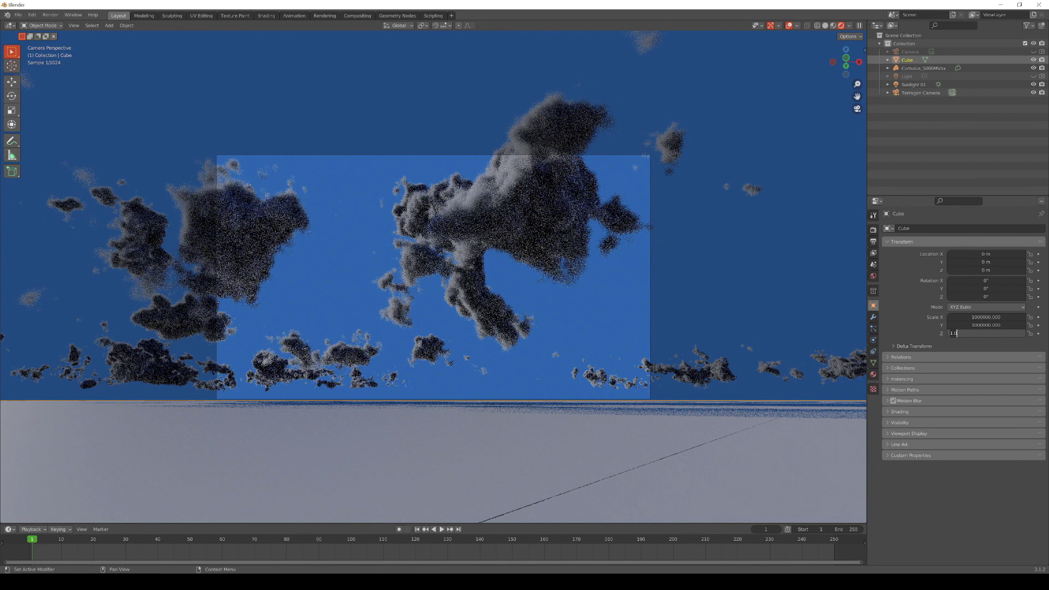
- Set render Max Samples to 1024 and render the image with F12
{"action": "left_click", "coordinate": [873, 230]}
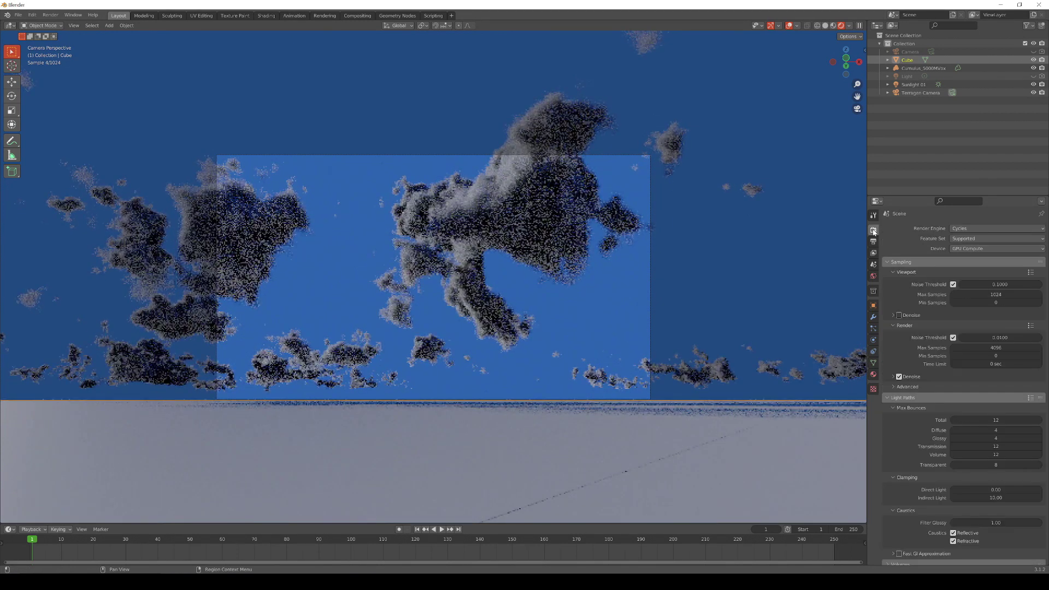
{"action": "left_click", "coordinate": [990, 347]}
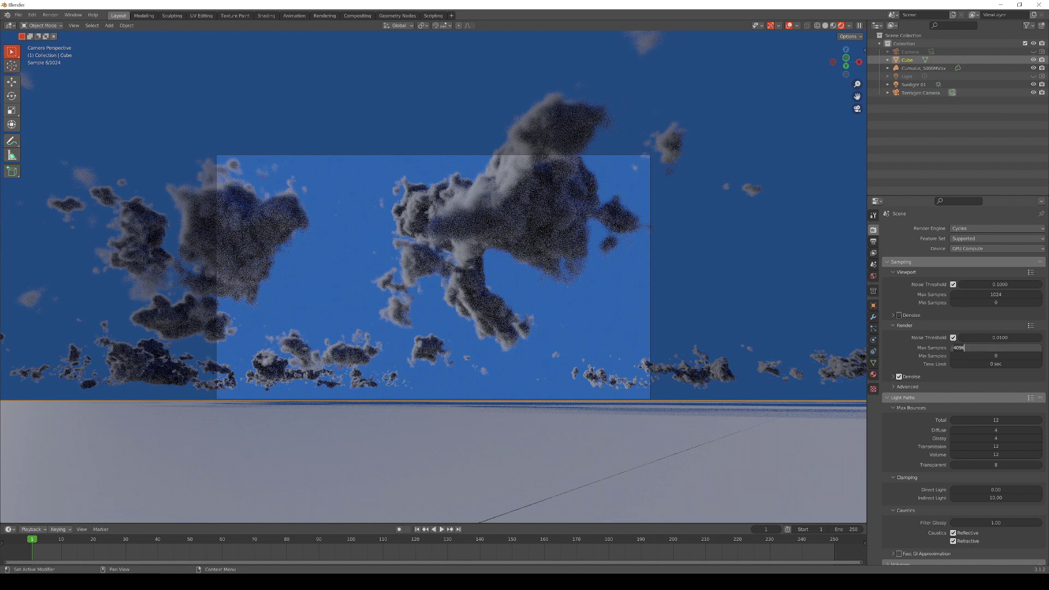
{"action": "key", "text": "BackSpace"}
{"action": "key", "text": "BackSpace"}
{"action": "key", "text": "BackSpace"}
{"action": "key", "text": "BackSpace"}
{"action": "type", "text": "1024"}
{"action": "key", "text": "Return"}
{"action": "key", "text": "F12"}
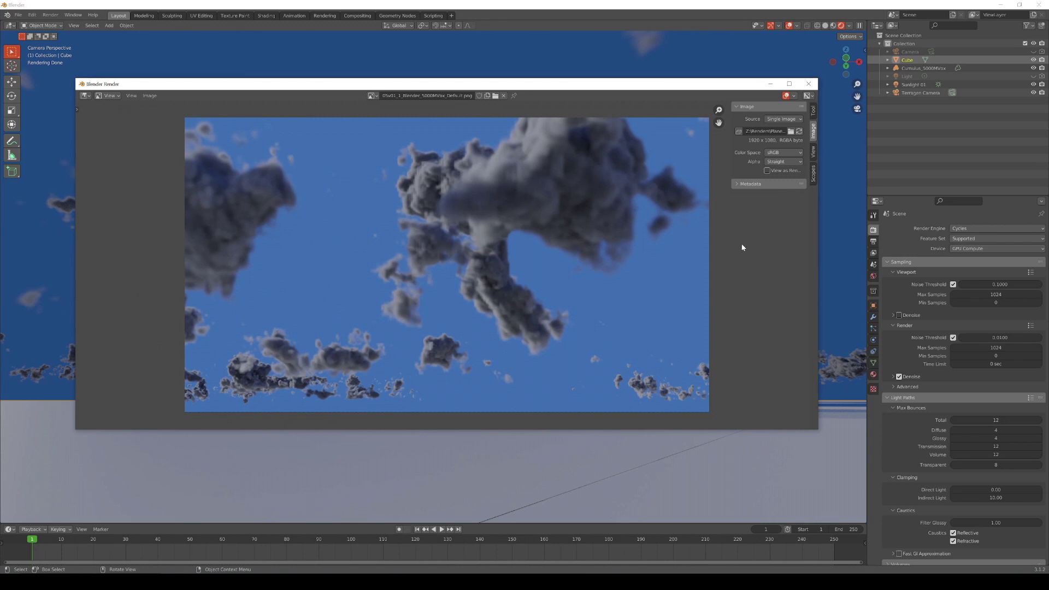
- Select Cumulus_5000MVox and set its volume material colour to pure white
{"action": "left_click", "coordinate": [909, 69]}
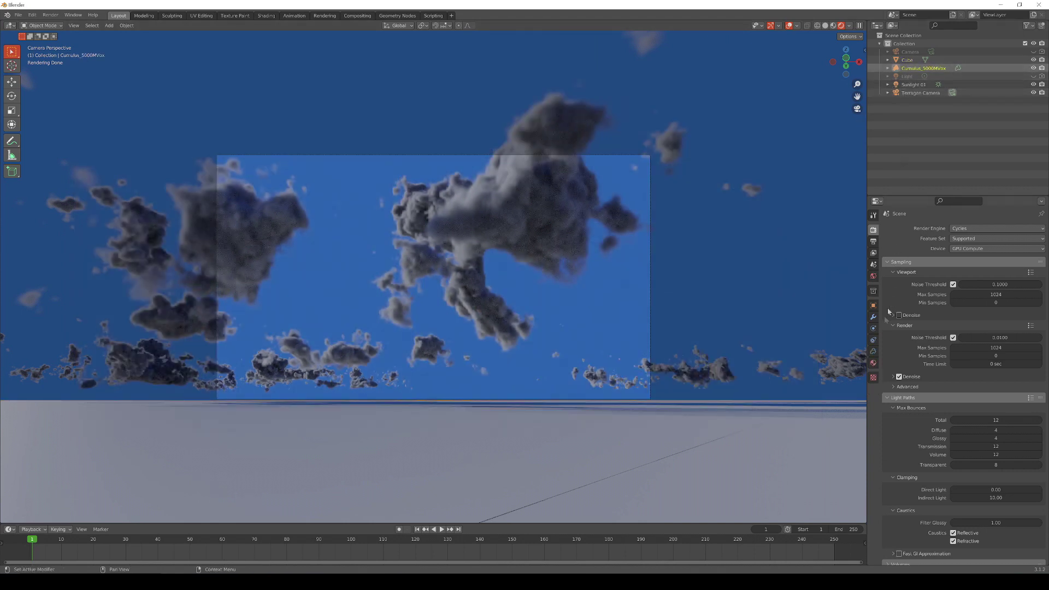
{"action": "left_click", "coordinate": [873, 364]}
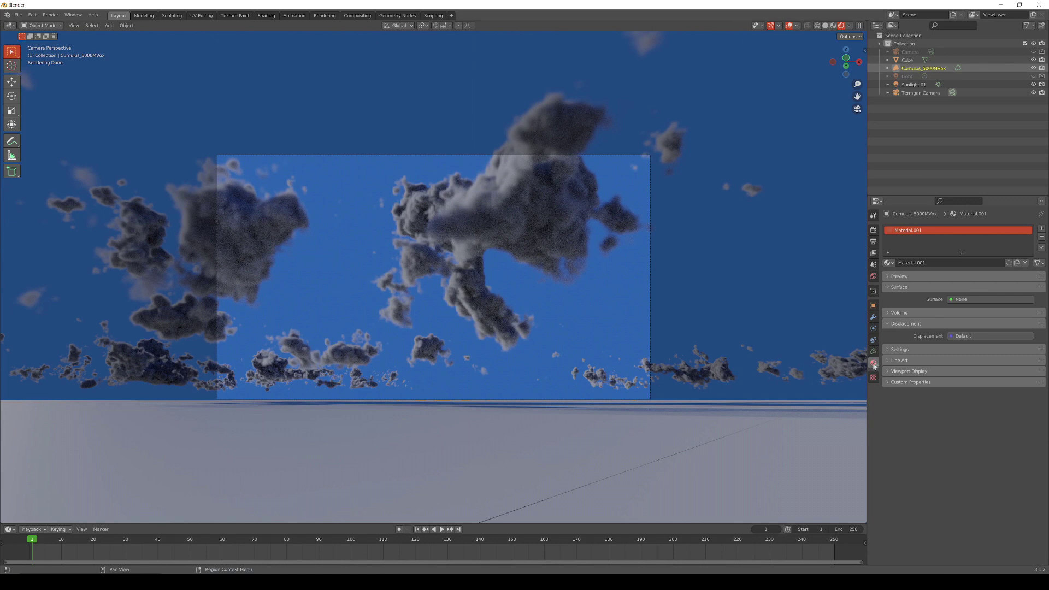
{"action": "left_click", "coordinate": [889, 313]}
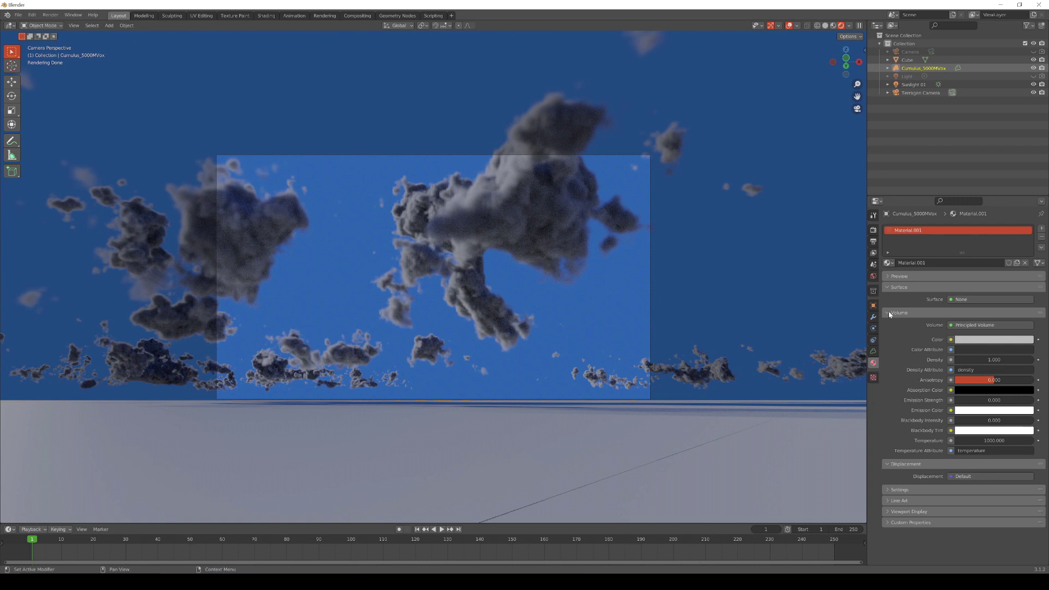
{"action": "left_click", "coordinate": [962, 340]}
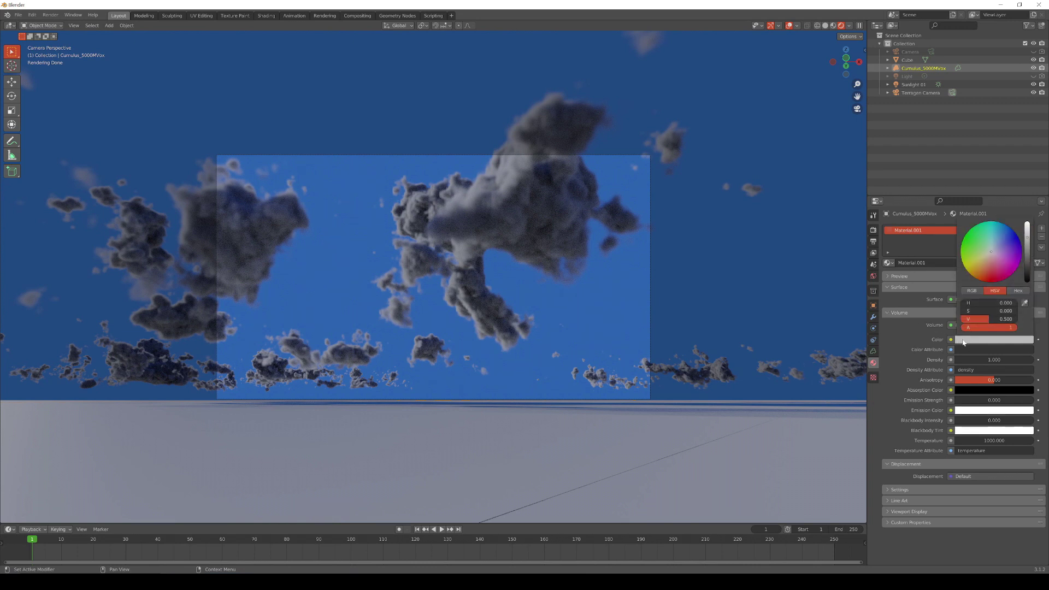
{"action": "left_click", "coordinate": [1027, 224]}
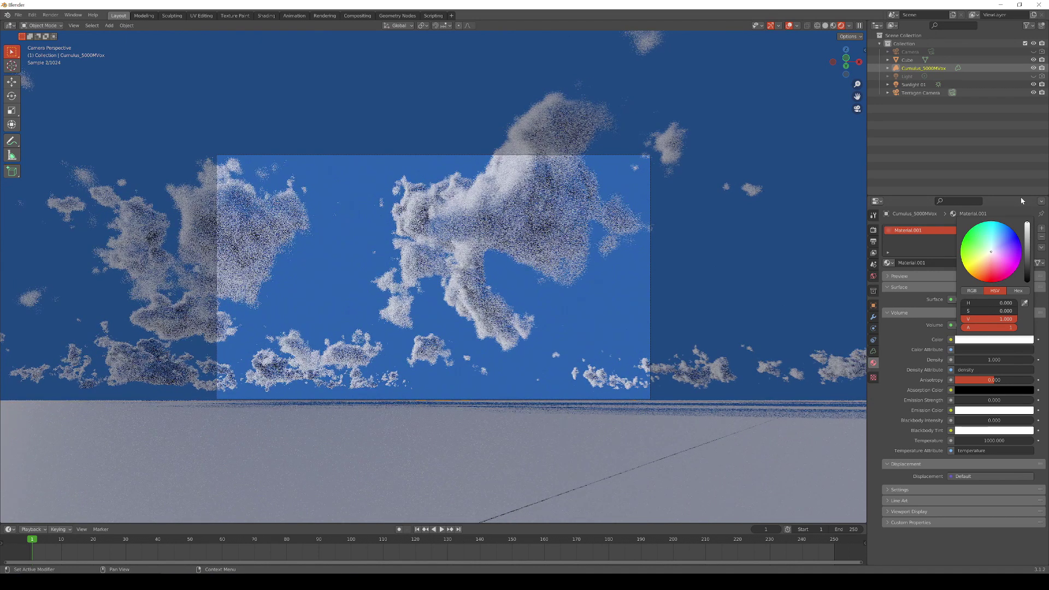
- Lower the cloud volume Density from 1.0 to 0.05
{"action": "left_click", "coordinate": [994, 359]}
{"action": "type", "text": "1.0"}
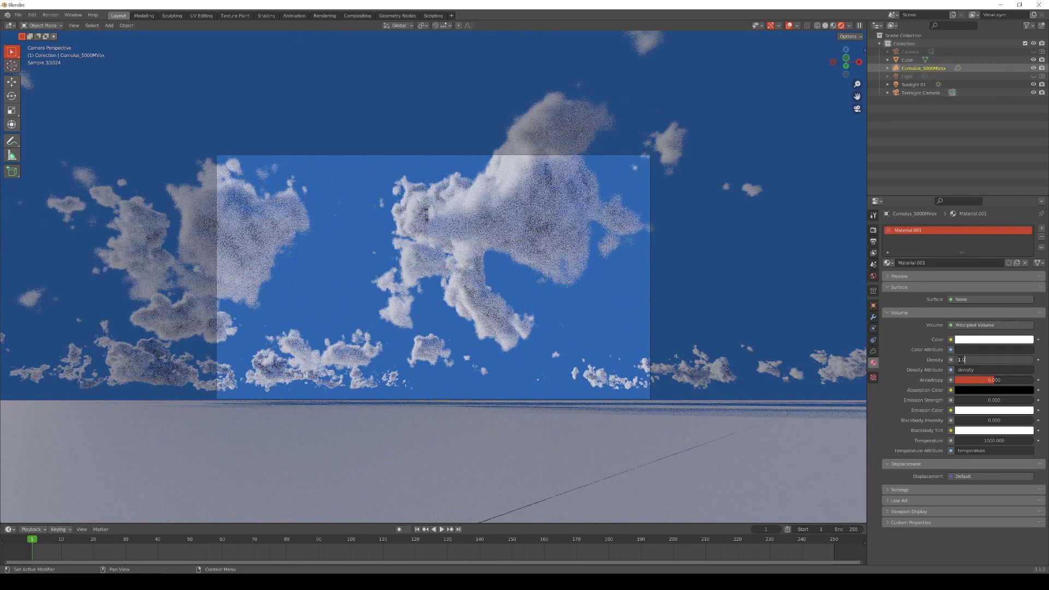
{"action": "key", "text": "BackSpace"}
{"action": "key", "text": "BackSpace"}
{"action": "key", "text": "BackSpace"}
{"action": "type", "text": "0.05"}
{"action": "key", "text": "Return"}
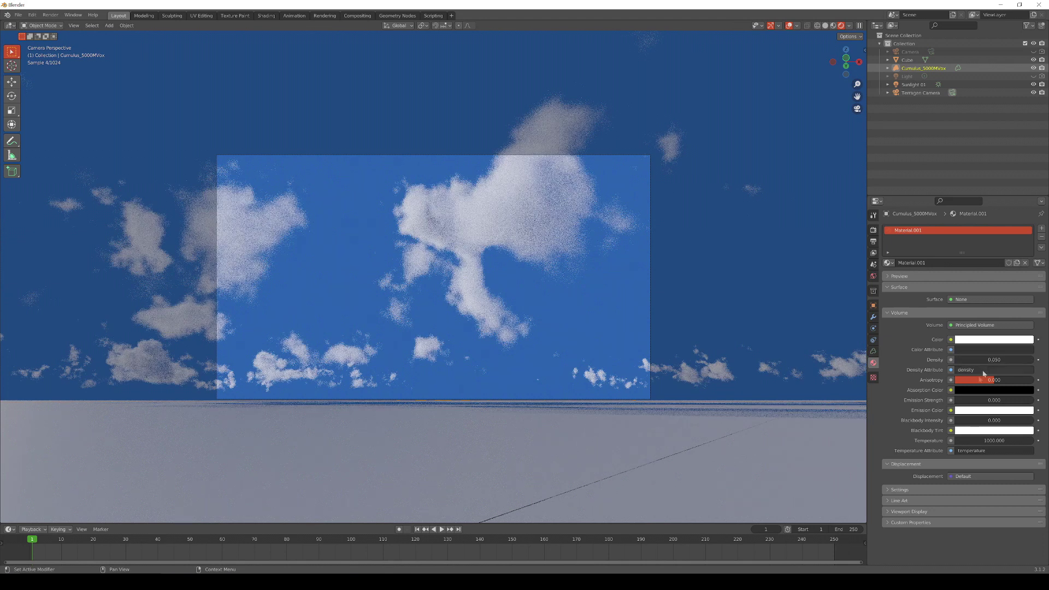
- Set the cloud material's volume Sampling to Distance and Interpolation to Cubic
{"action": "left_click", "coordinate": [889, 490]}
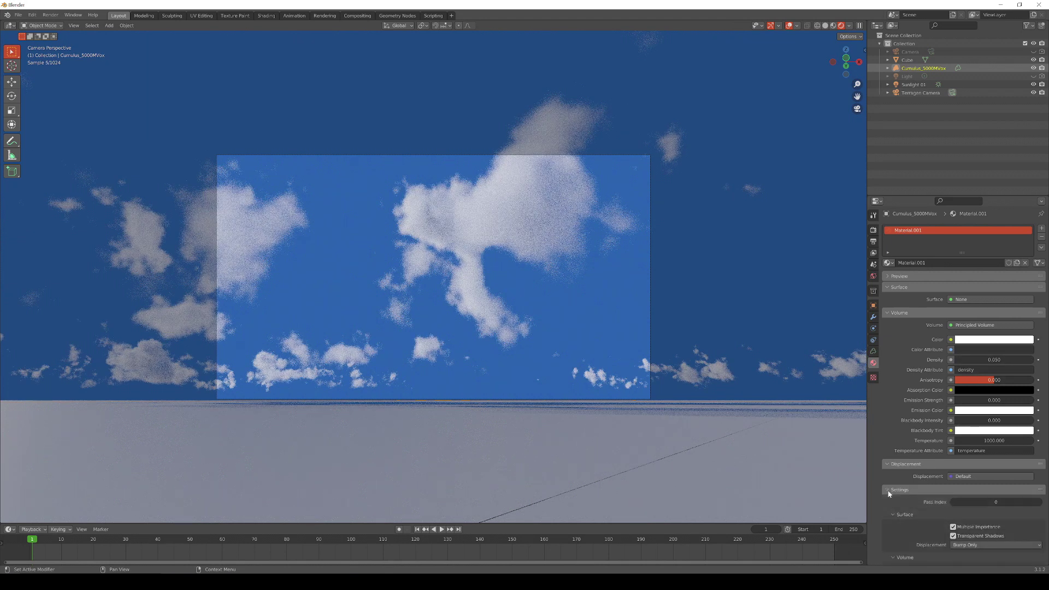
{"action": "scroll", "coordinate": [889, 494], "scroll_direction": "down", "scroll_amount": 3}
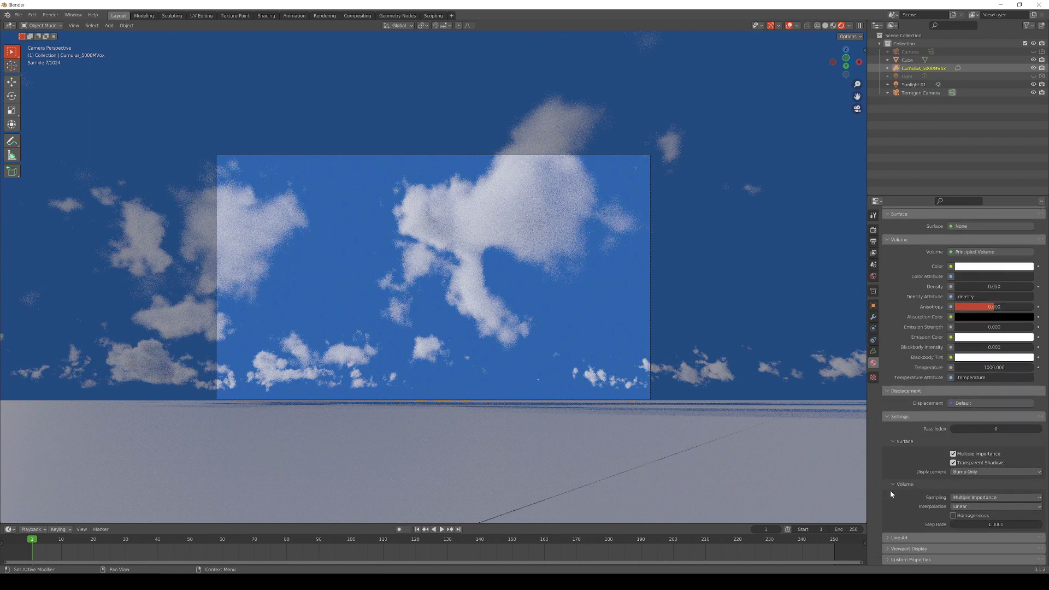
{"action": "left_click", "coordinate": [957, 498]}
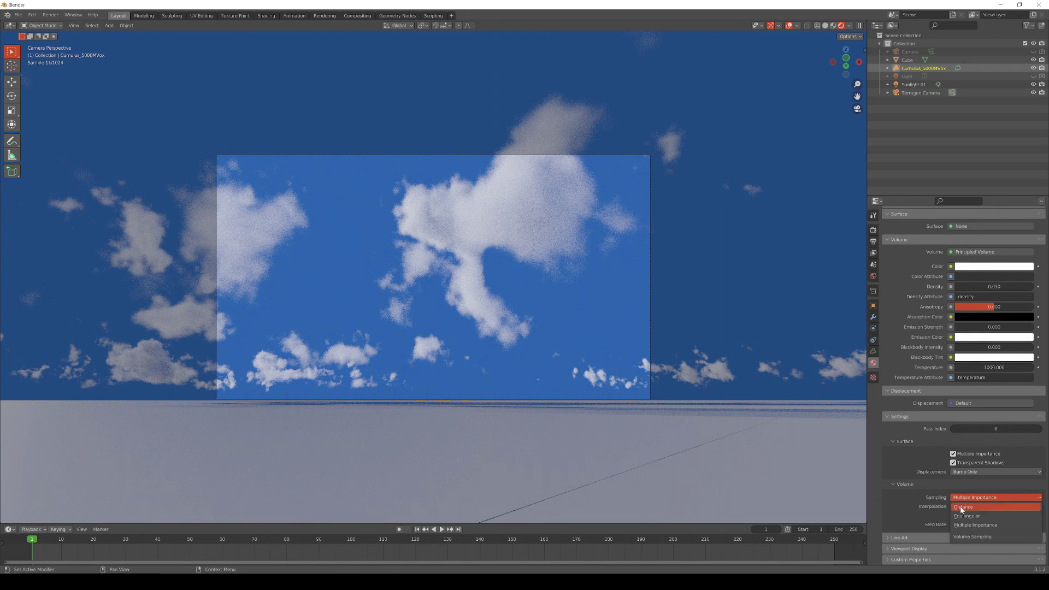
{"action": "left_click", "coordinate": [961, 507]}
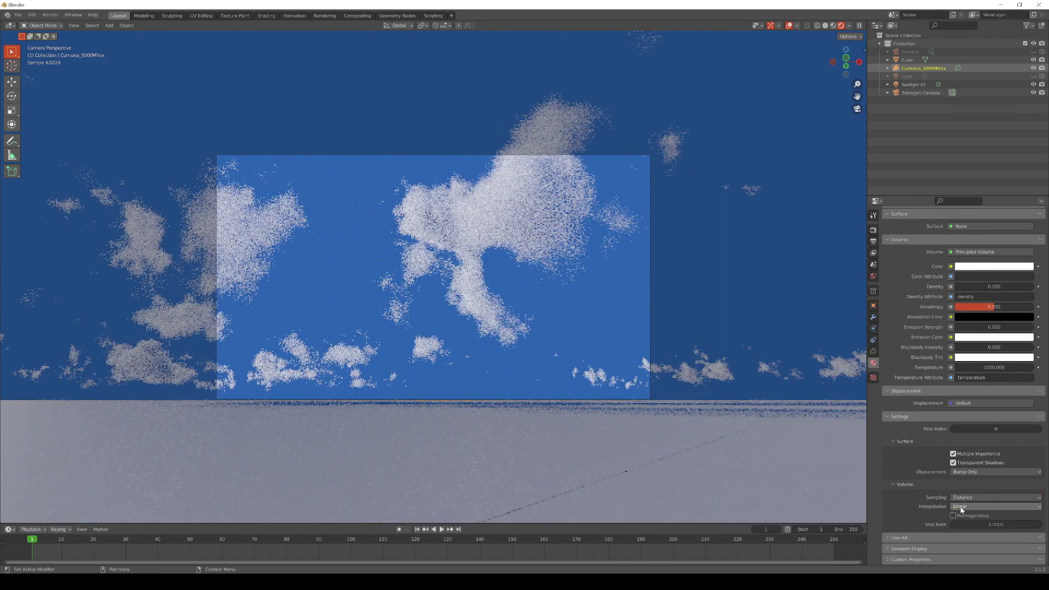
{"action": "left_click", "coordinate": [961, 507]}
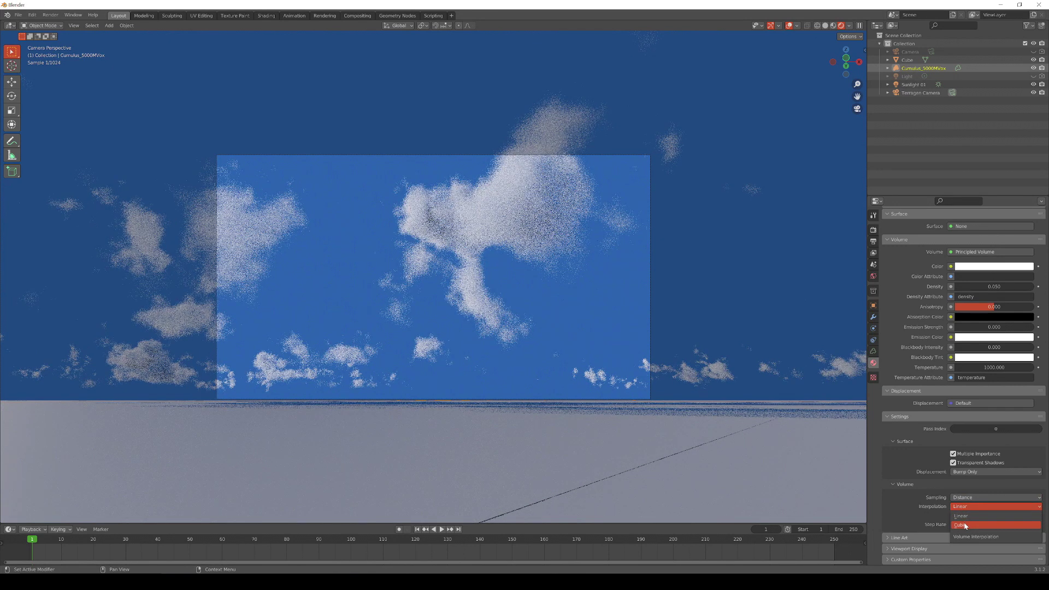
{"action": "left_click", "coordinate": [965, 526]}
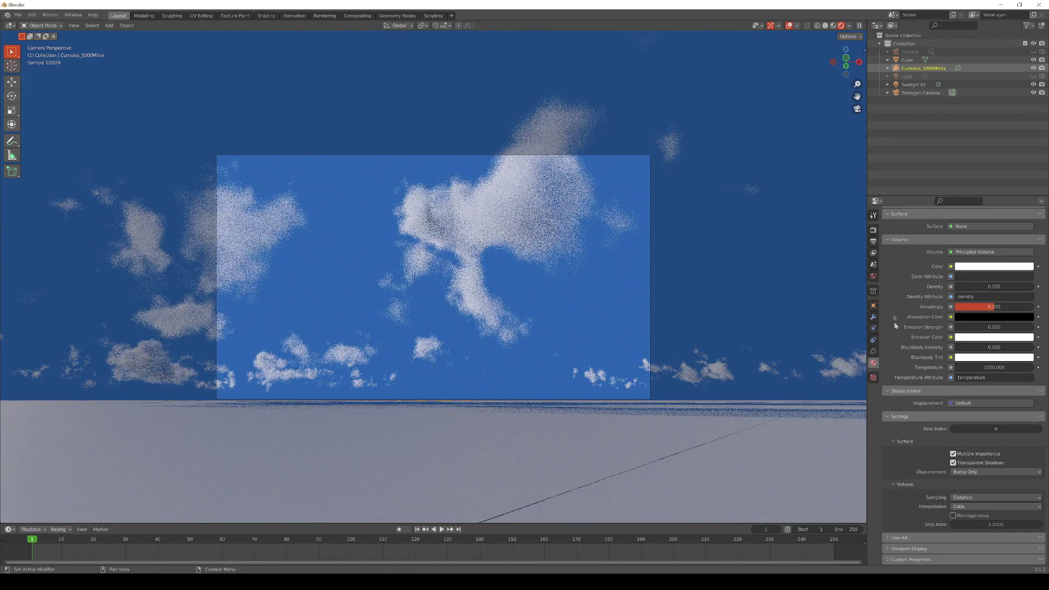
{"action": "left_click", "coordinate": [873, 230]}
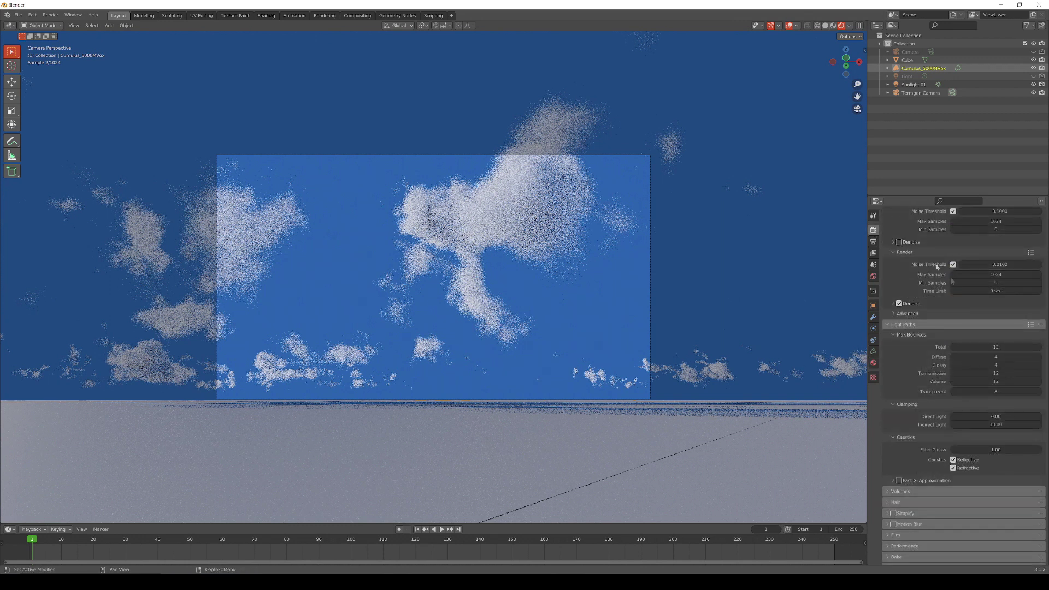
- Set Max Bounces Total and Volume both to 100
{"action": "double_click", "coordinate": [958, 347]}
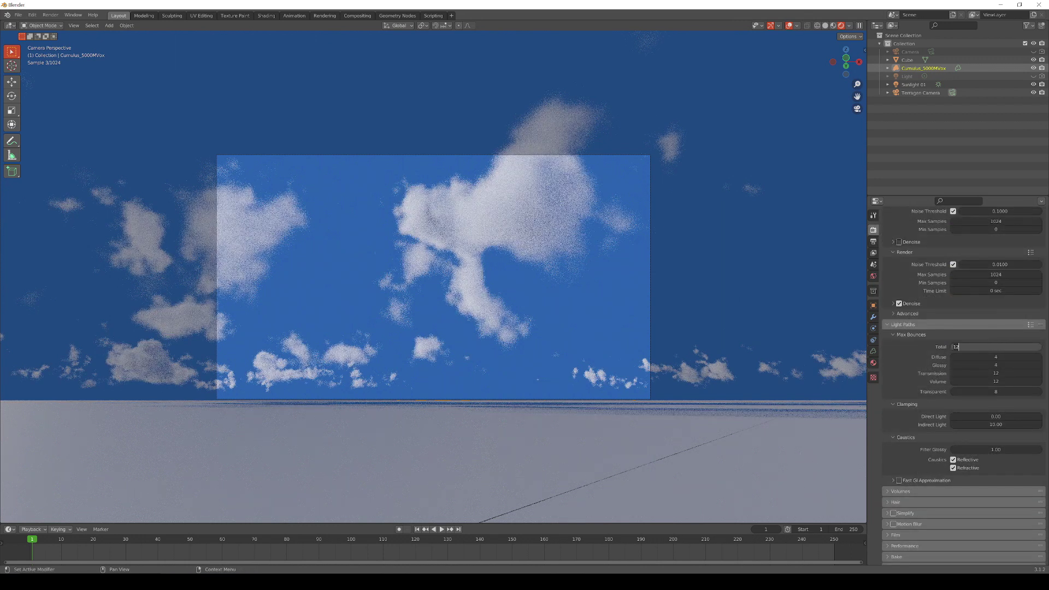
{"action": "type", "text": "1000"}
{"action": "key", "text": "BackSpace"}
{"action": "key", "text": "Tab"}
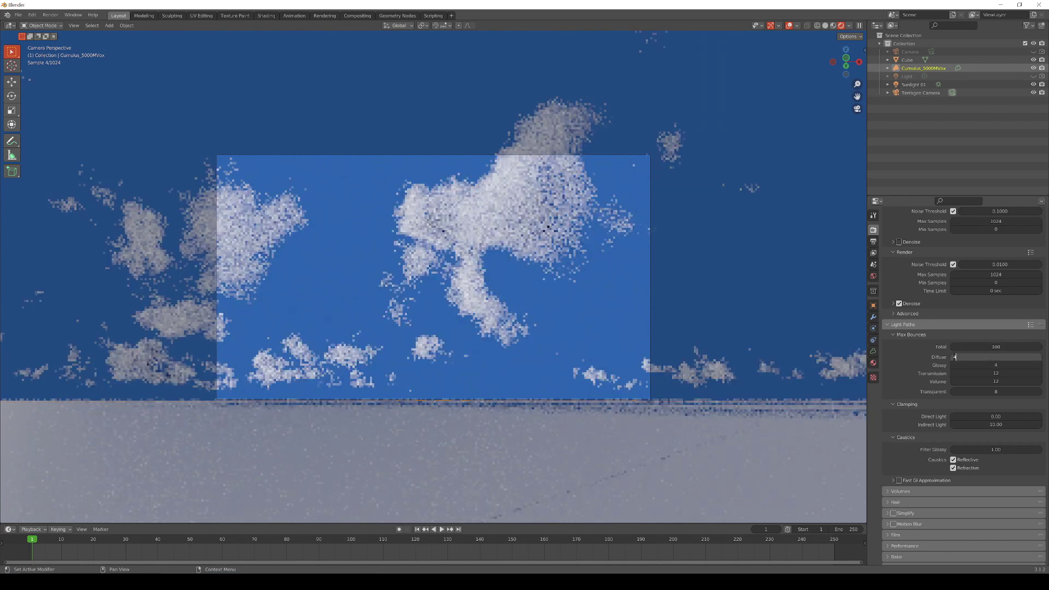
{"action": "key", "text": "Tab"}
{"action": "key", "text": "Tab"}
{"action": "key", "text": "Tab"}
{"action": "key", "text": "BackSpace"}
{"action": "key", "text": "BackSpace"}
{"action": "type", "text": "100"}
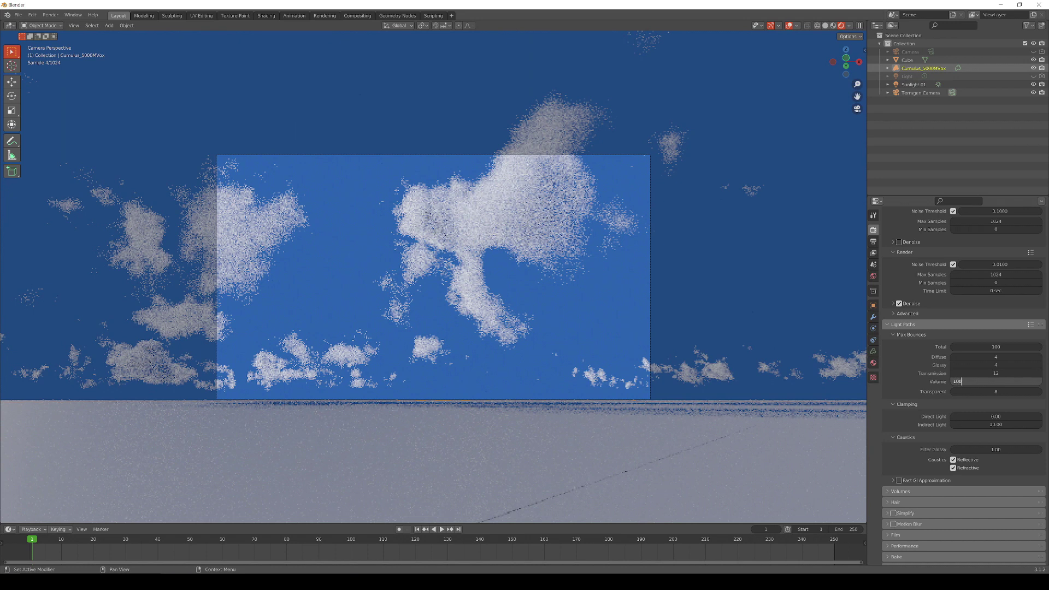
{"action": "key", "text": "Tab"}
{"action": "key", "text": "Tab"}
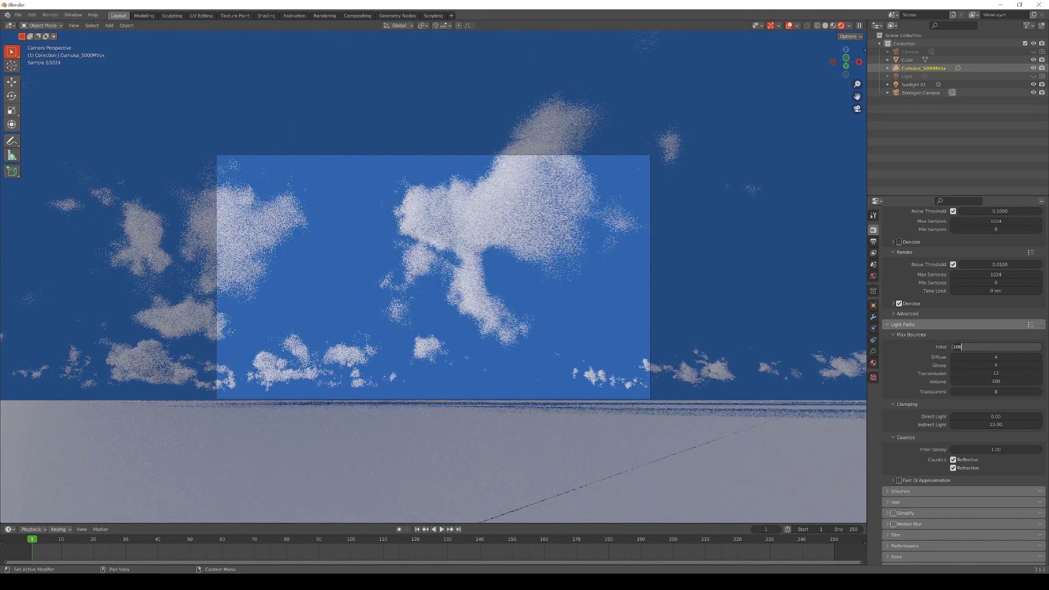
{"action": "key", "text": "Return"}
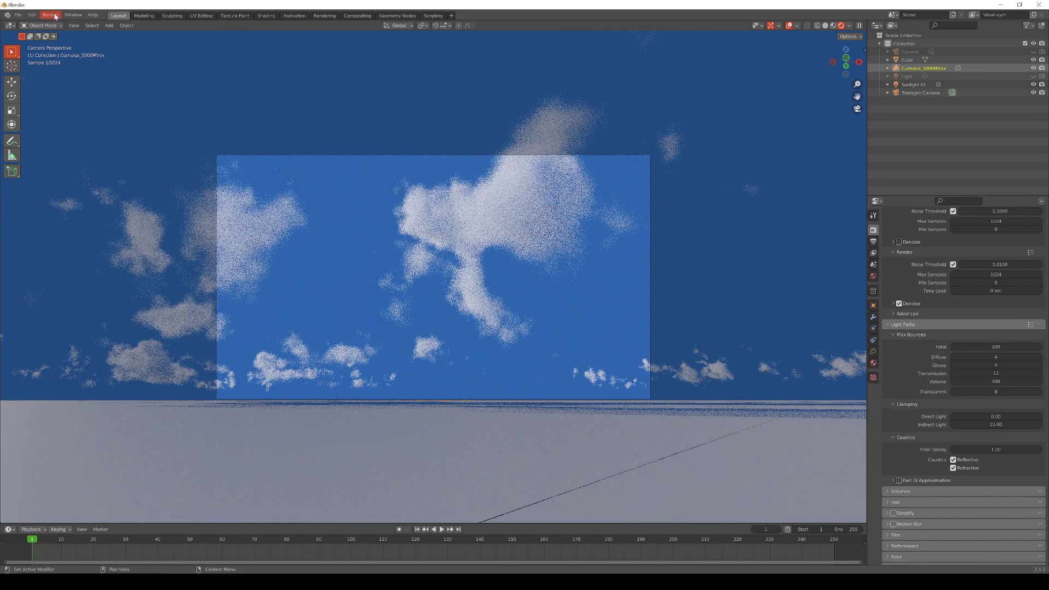
- Render the final image with Render > Render Image
{"action": "left_click", "coordinate": [50, 15]}
{"action": "left_click", "coordinate": [68, 25]}
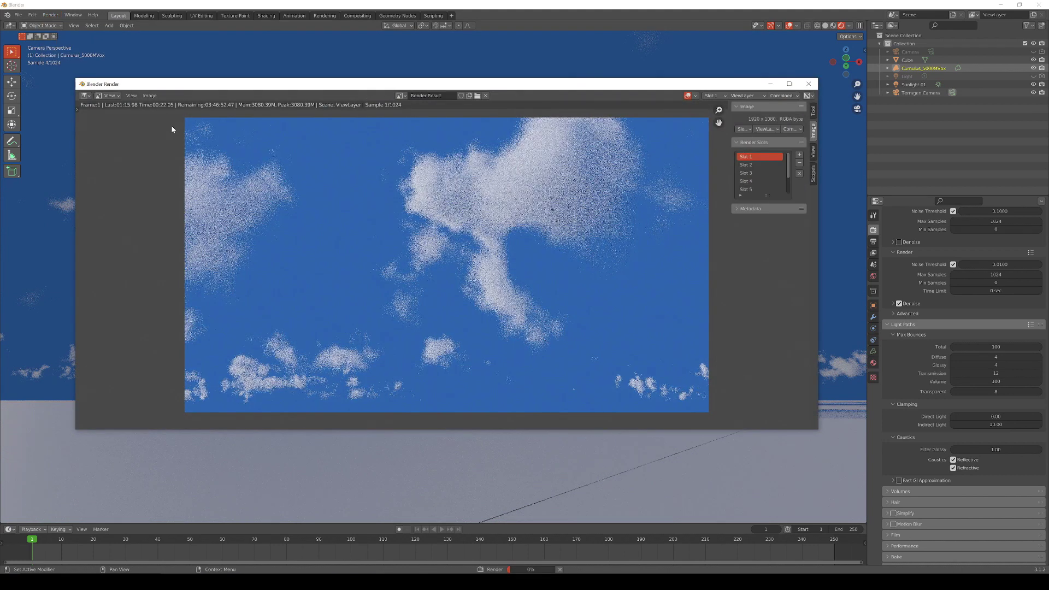